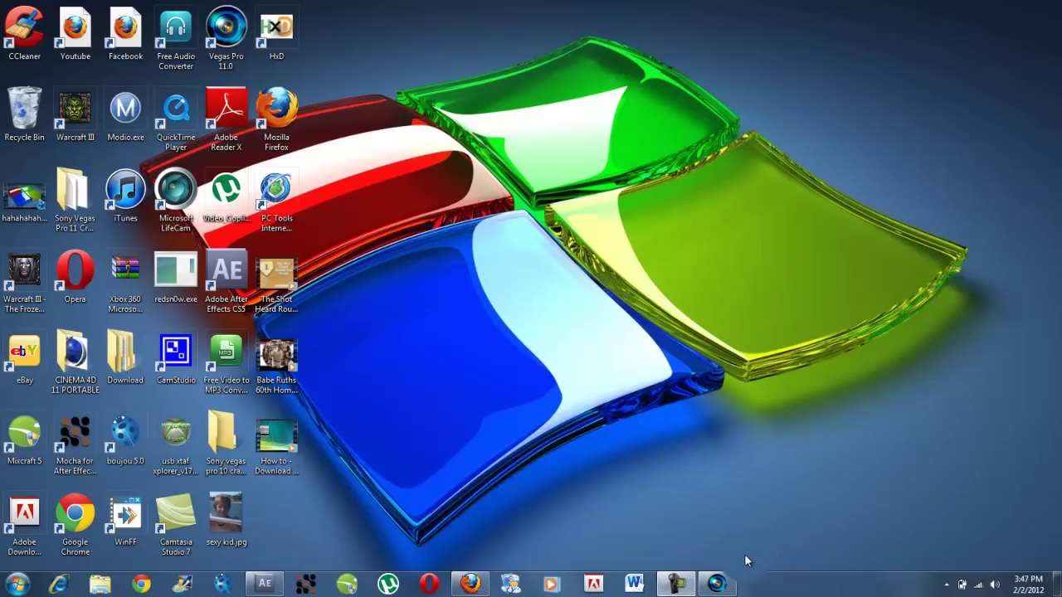
Save the current Vegas project as Untitled.veg and start a new project with default video settings
left_click(716, 584)
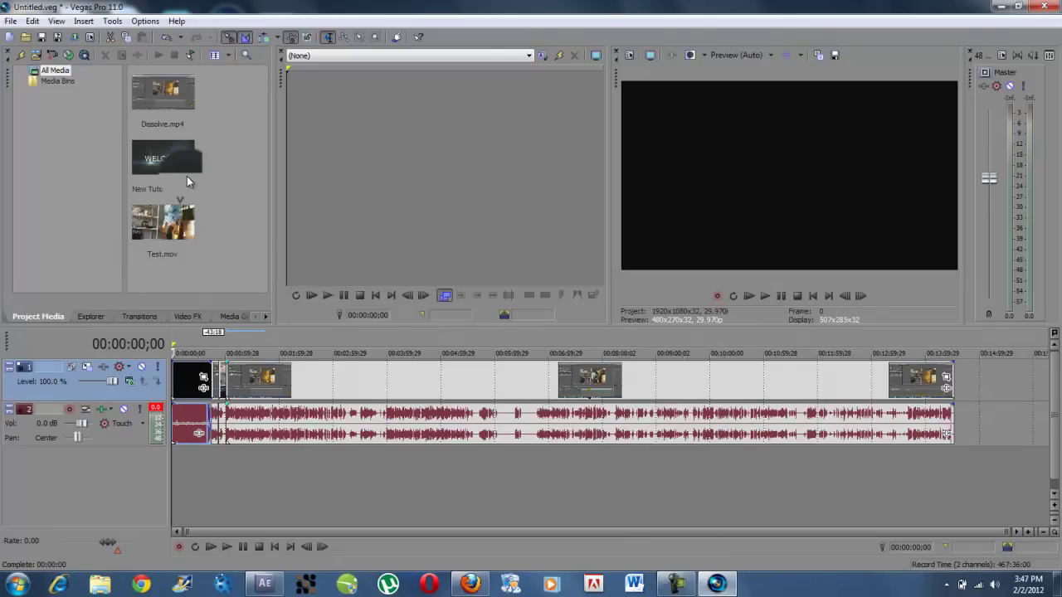
left_click(10, 21)
left_click(29, 35)
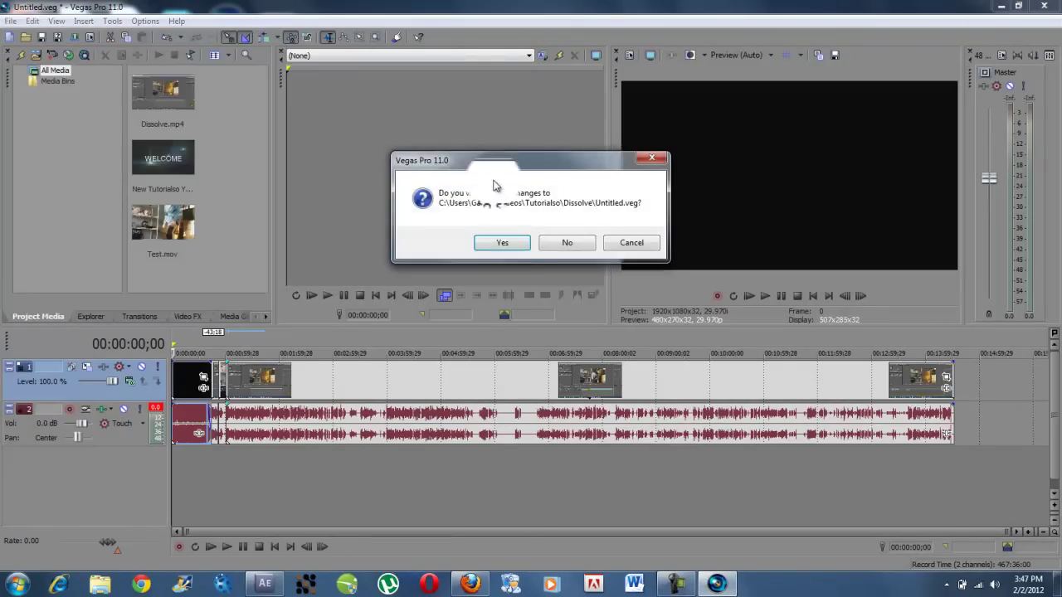
left_click(502, 243)
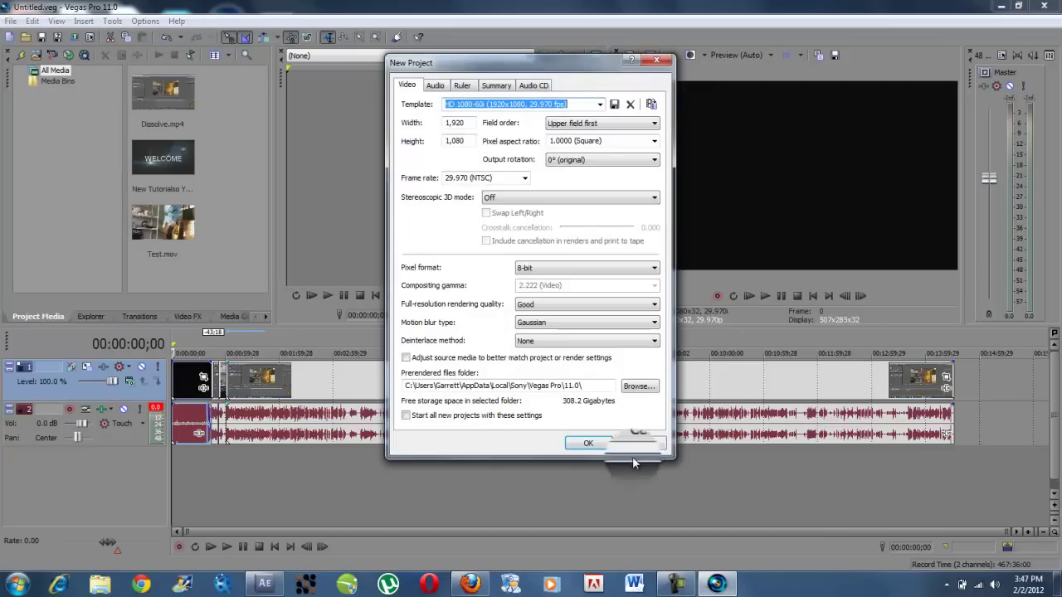
left_click(587, 442)
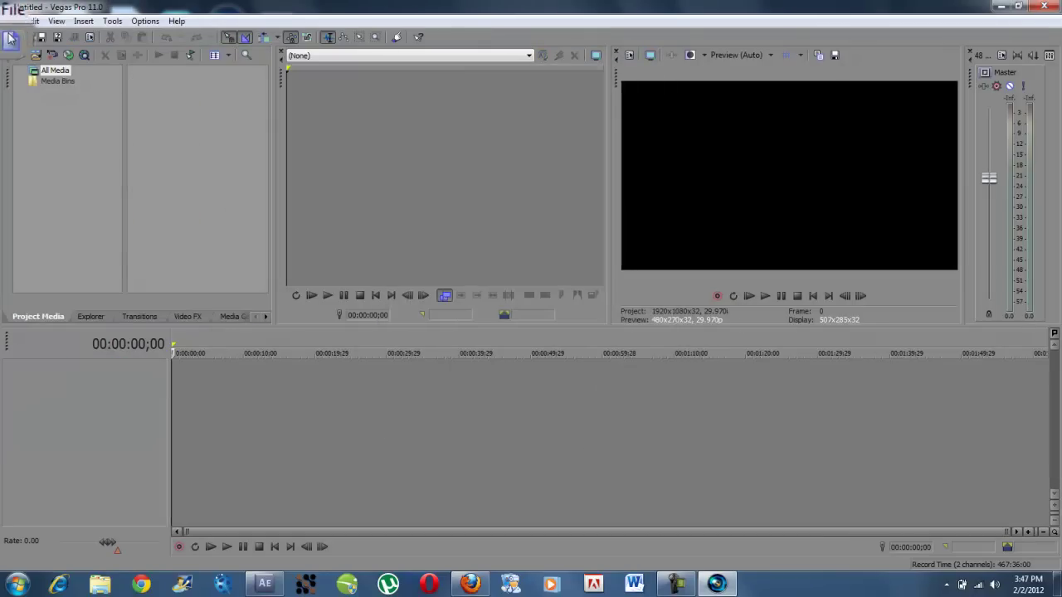
Reopen the Untitled.veg project so its clips return to the timeline
left_click(26, 36)
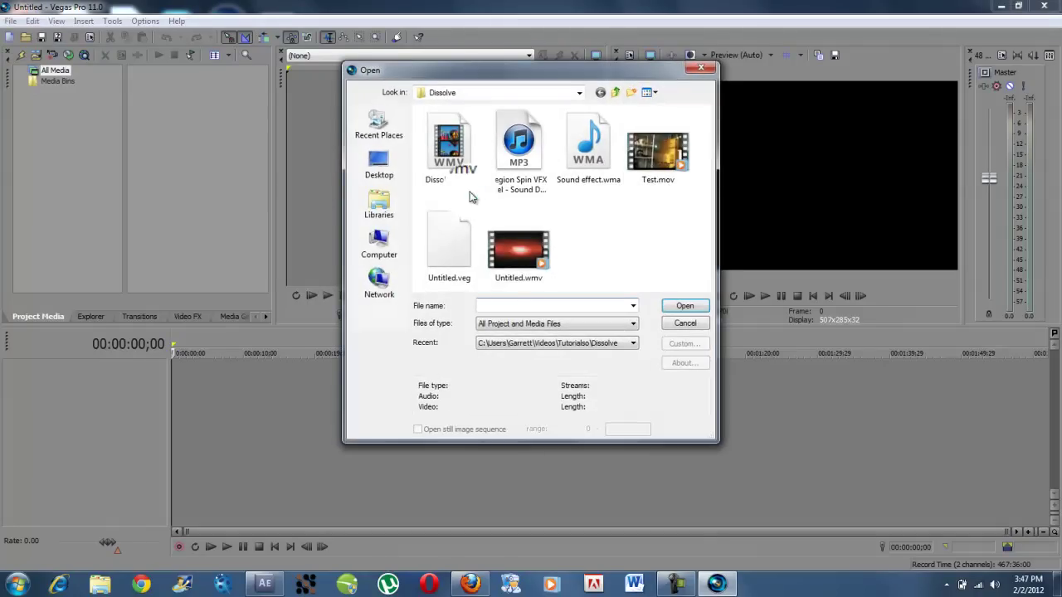
left_click(448, 244)
left_click(686, 306)
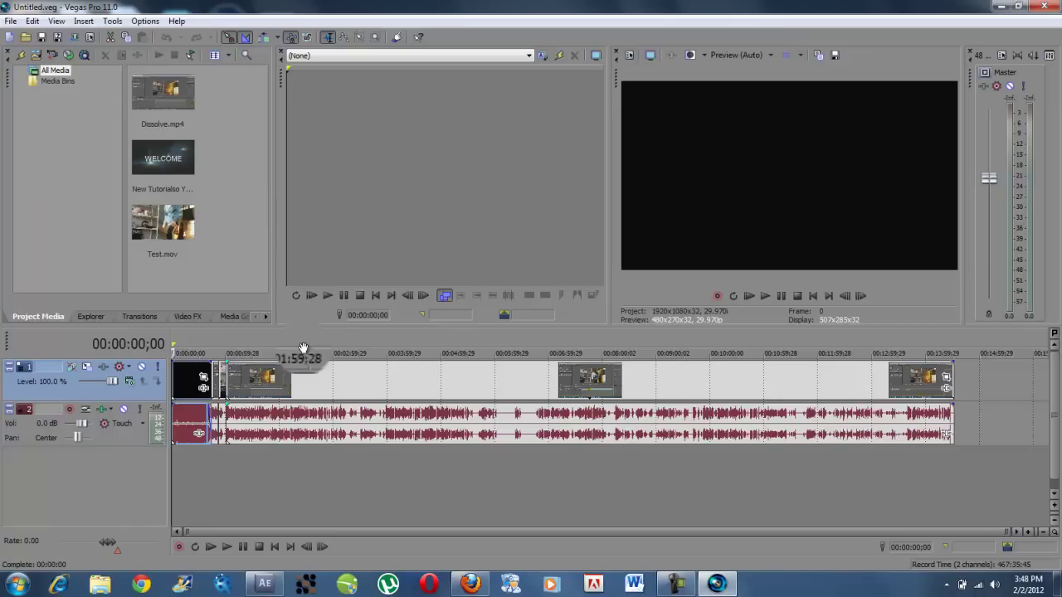
left_click(305, 336)
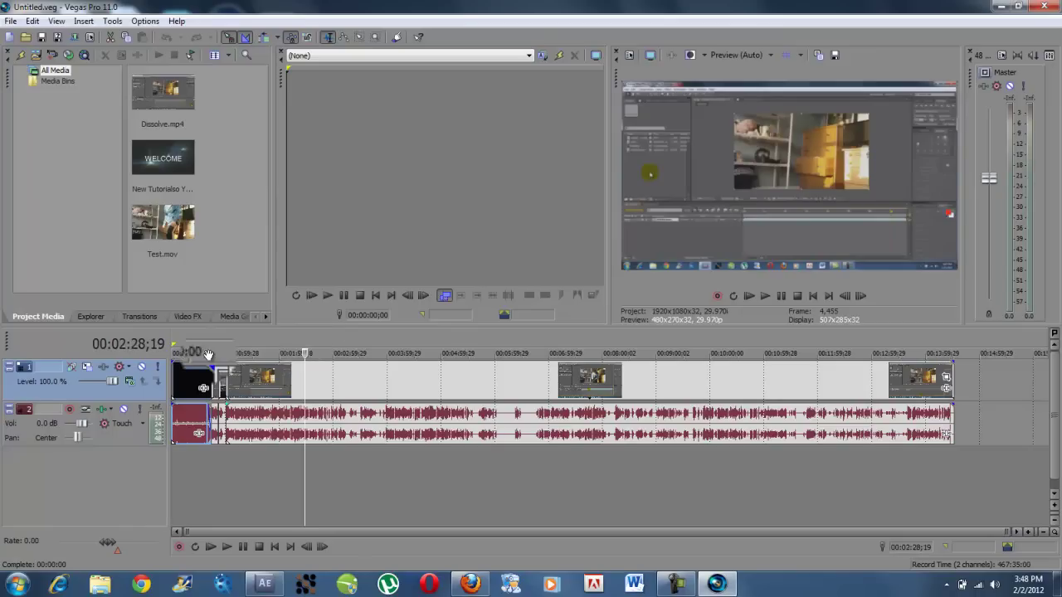
mouse_move(204, 375)
left_mouse_down()
mouse_move(177, 385)
mouse_move(212, 365)
left_mouse_up()
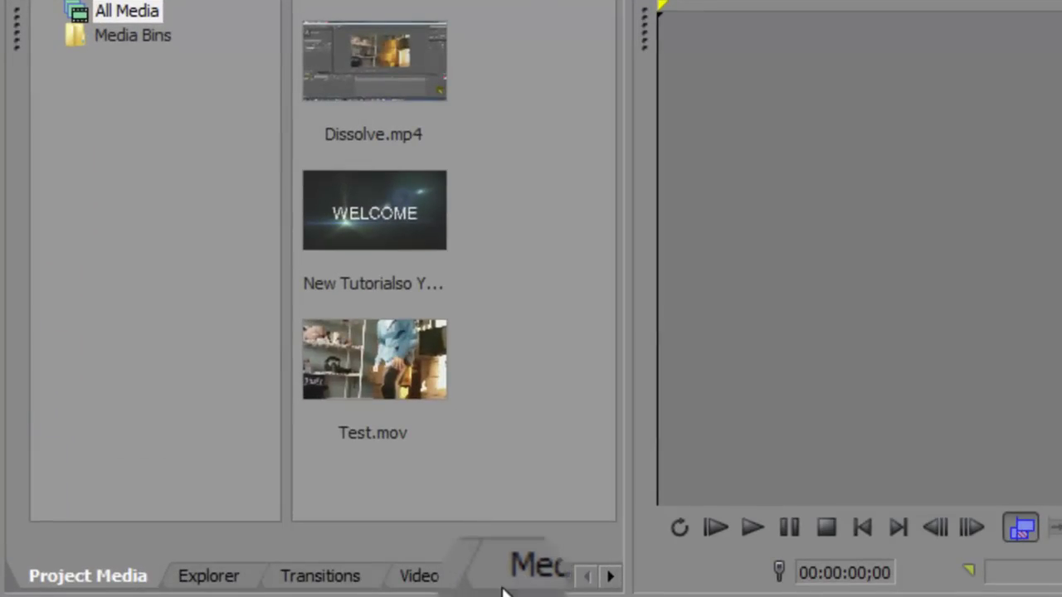
left_click(435, 583)
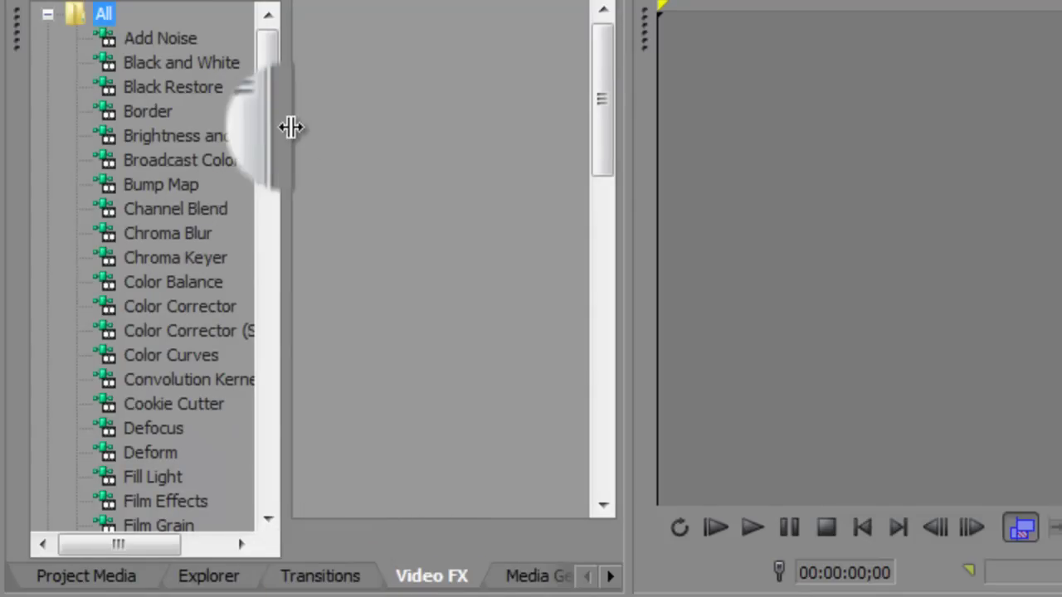
left_click_drag(258, 138, 194, 124)
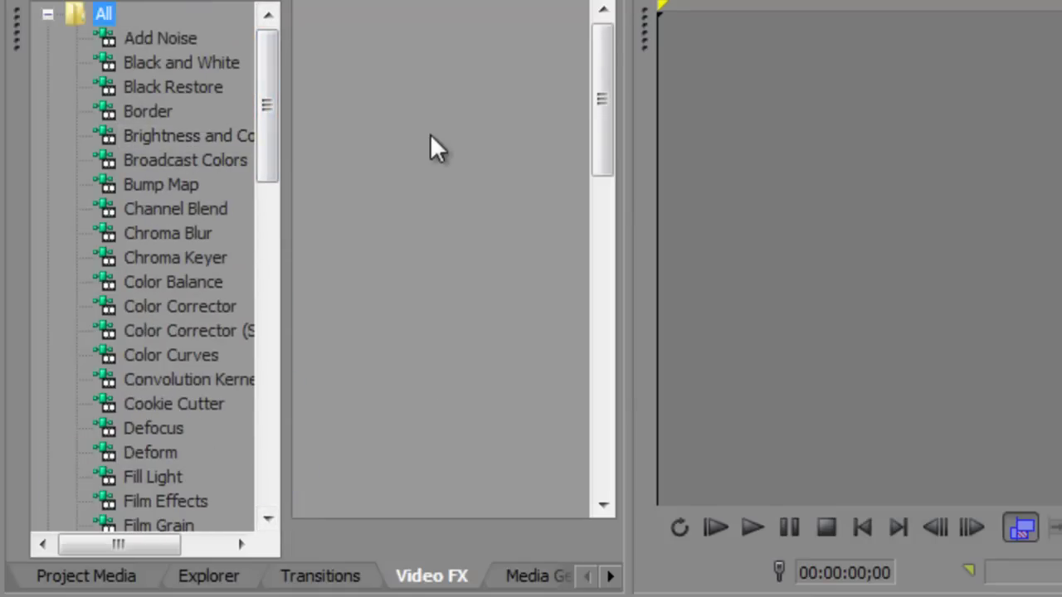
left_click(328, 582)
left_click(207, 575)
left_click(88, 576)
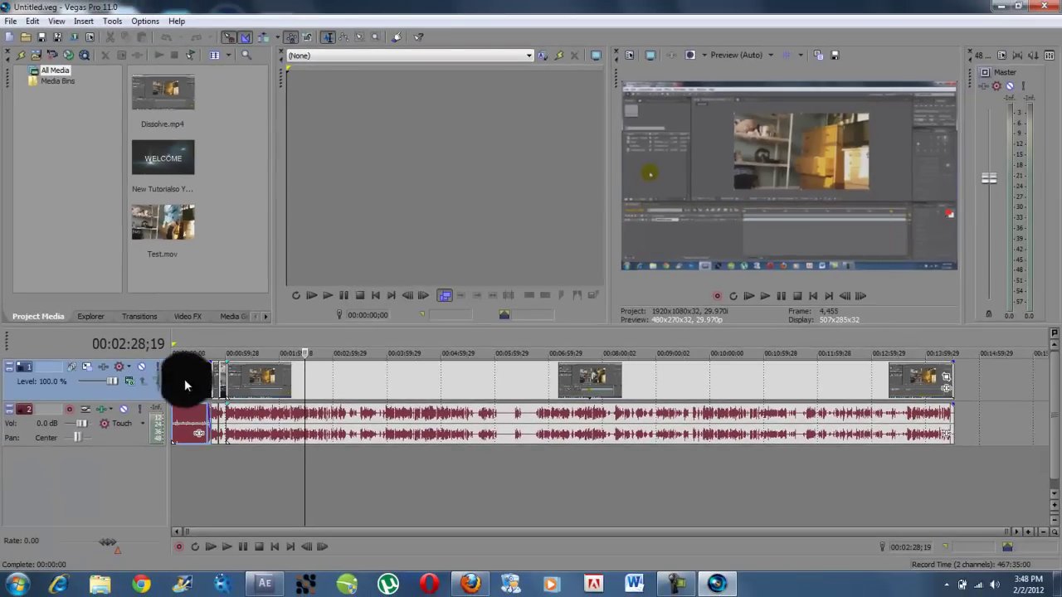
left_click(173, 380)
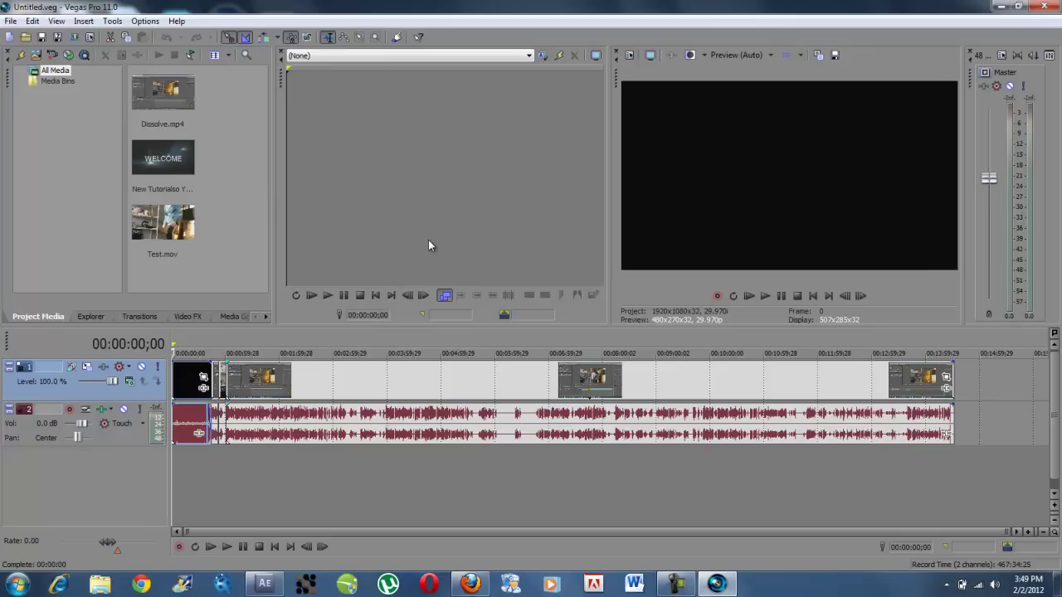
Slide the opening video clip later on the track, previewing 00:02:04;08
left_click_drag(236, 377, 220, 380)
left_click_drag(249, 377, 284, 377)
left_click(283, 377)
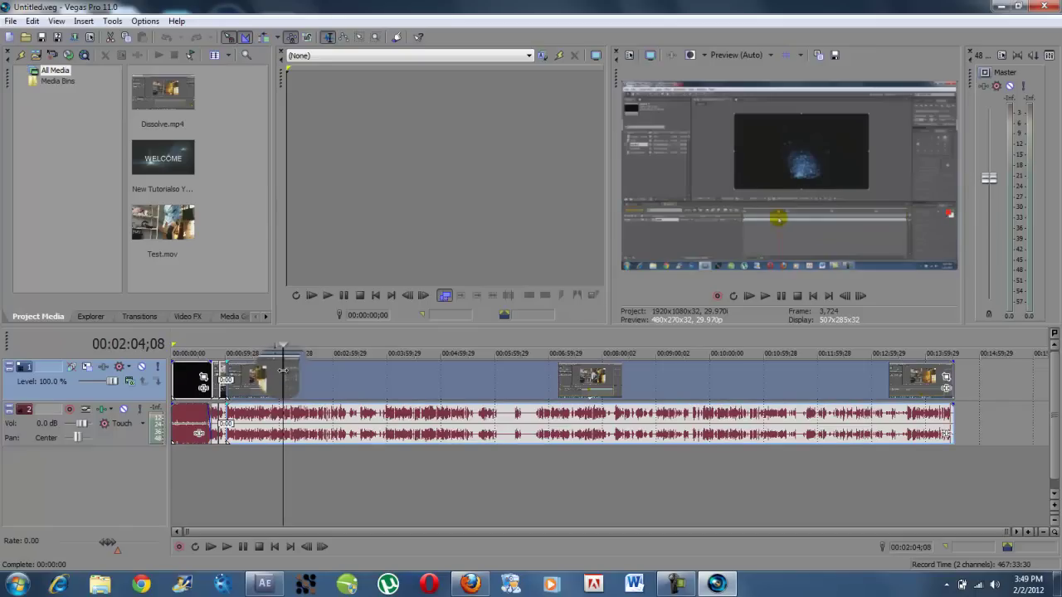
Move playback to 00:04:15;27, select the video track and delete the selected stretch
left_click(350, 373)
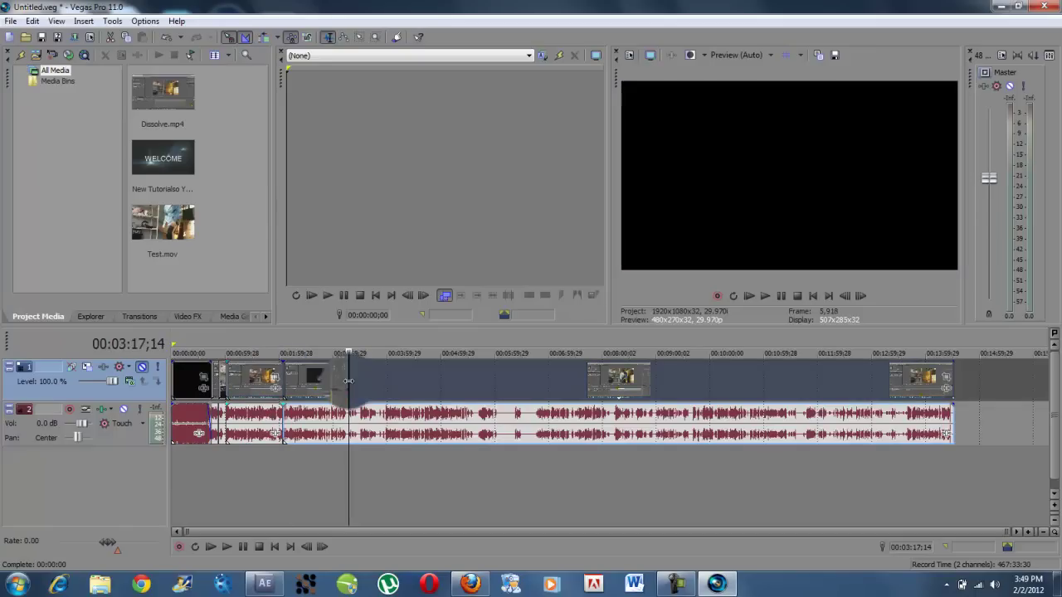
left_click(401, 366)
left_click(145, 369)
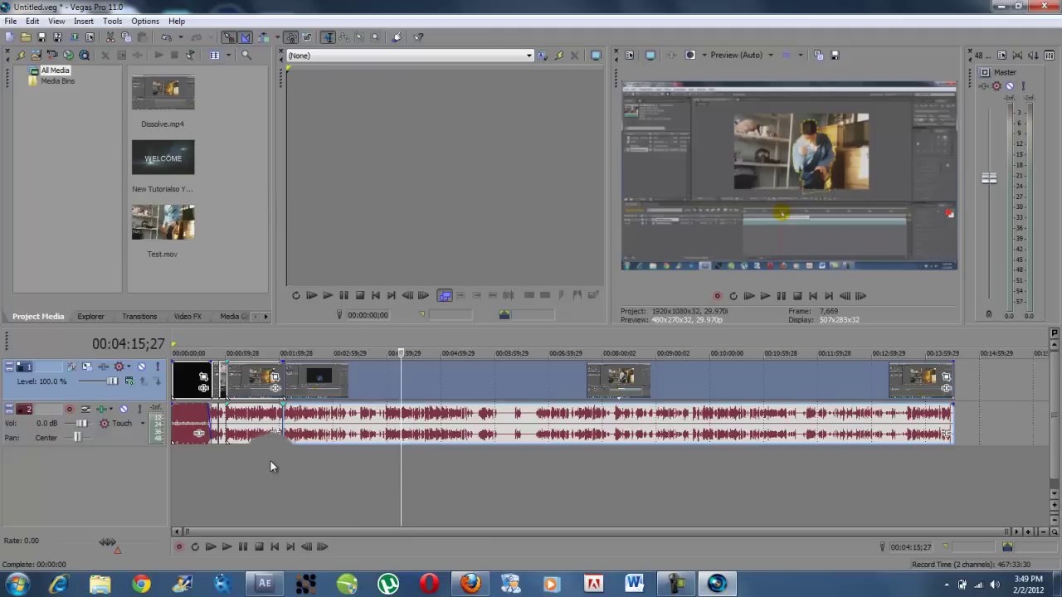
key("Delete")
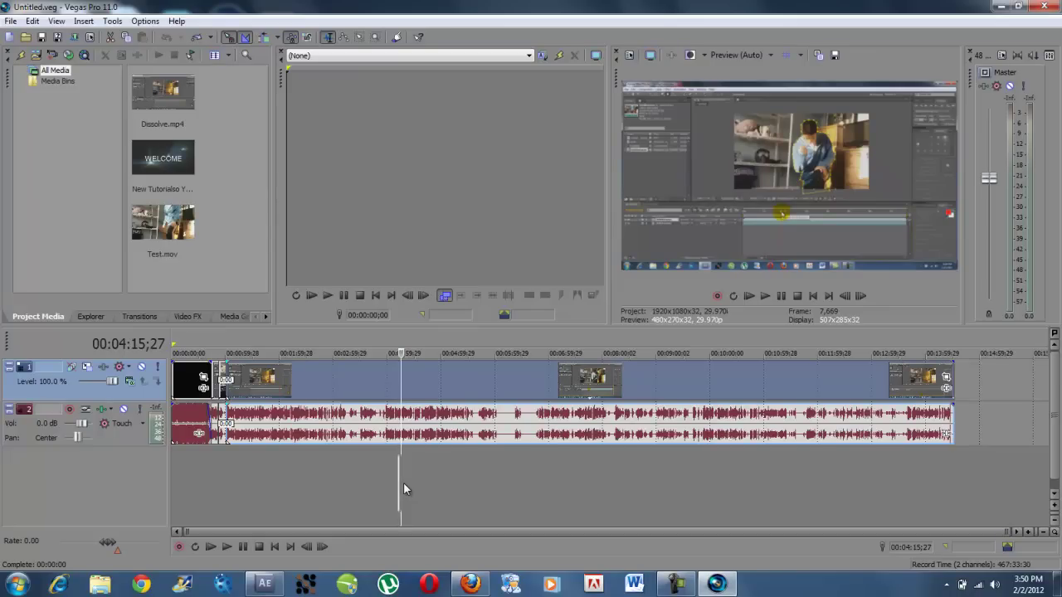
Import Dissolve.wmv into After Effects, accepting the default footage interpretation
left_click(279, 587)
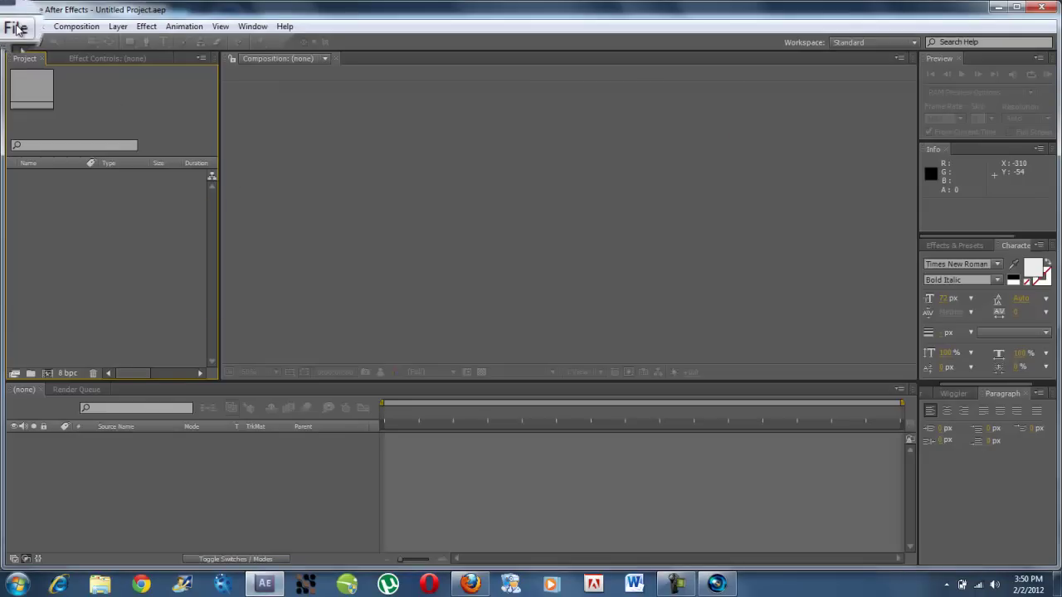
left_click(17, 27)
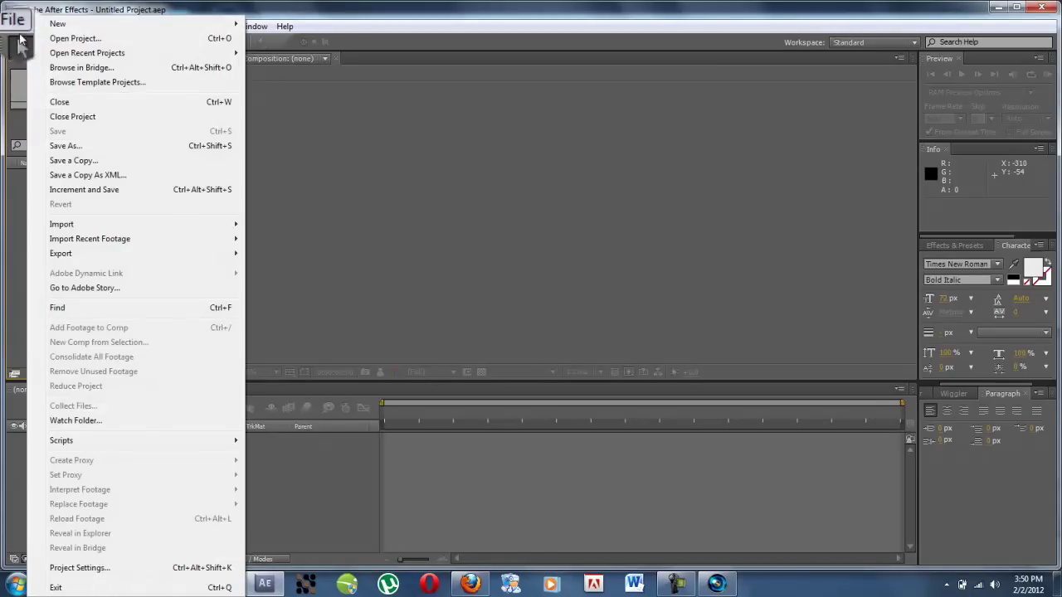
left_click(266, 226)
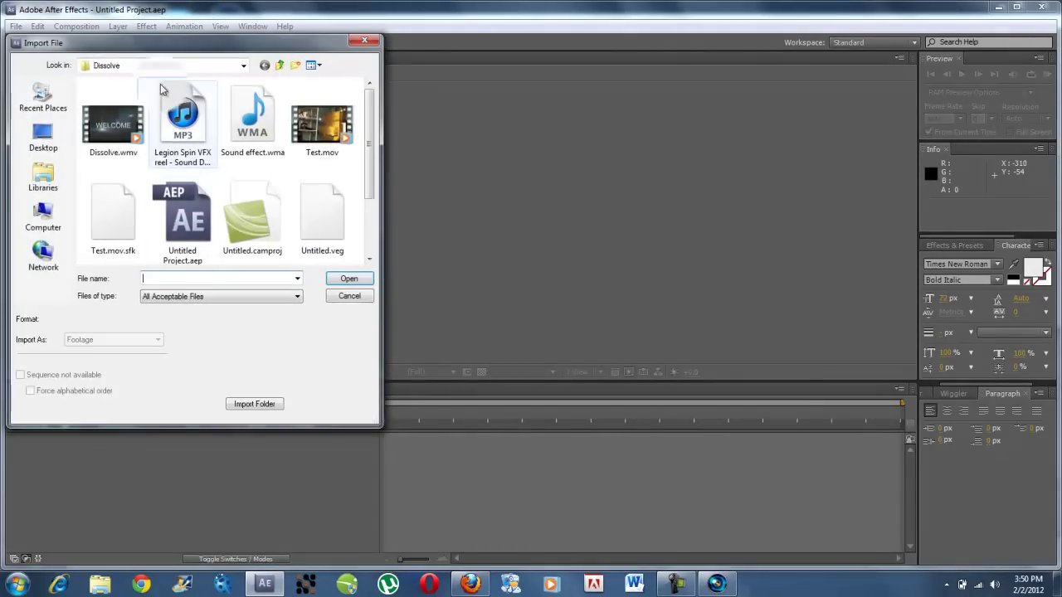
left_click(124, 93)
left_click(348, 279)
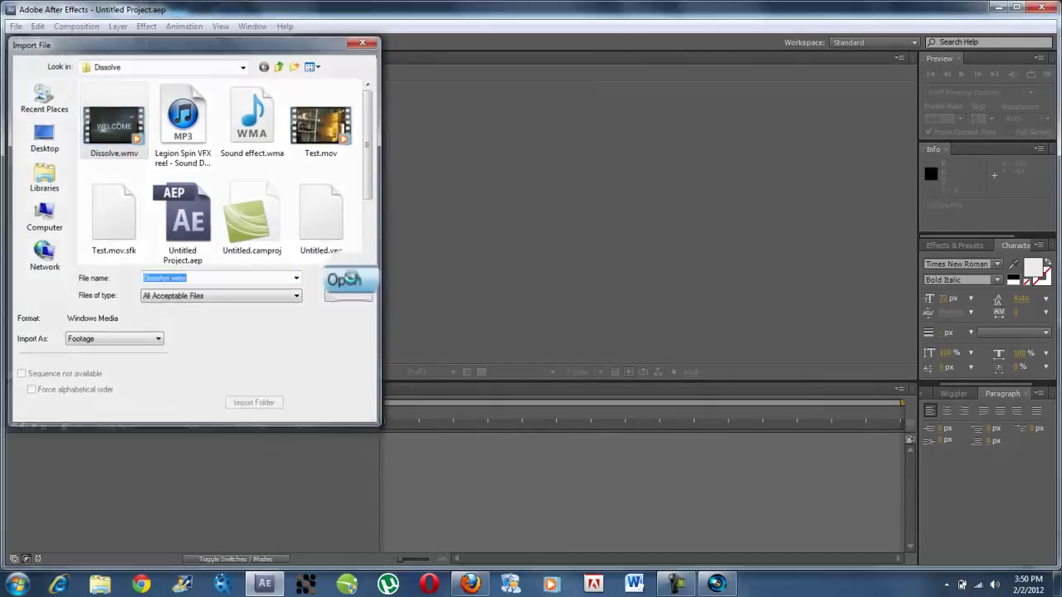
left_click(556, 356)
Compare with Vegas Pro, then create a composition from the Dissolve.wmv footage
left_click(716, 584)
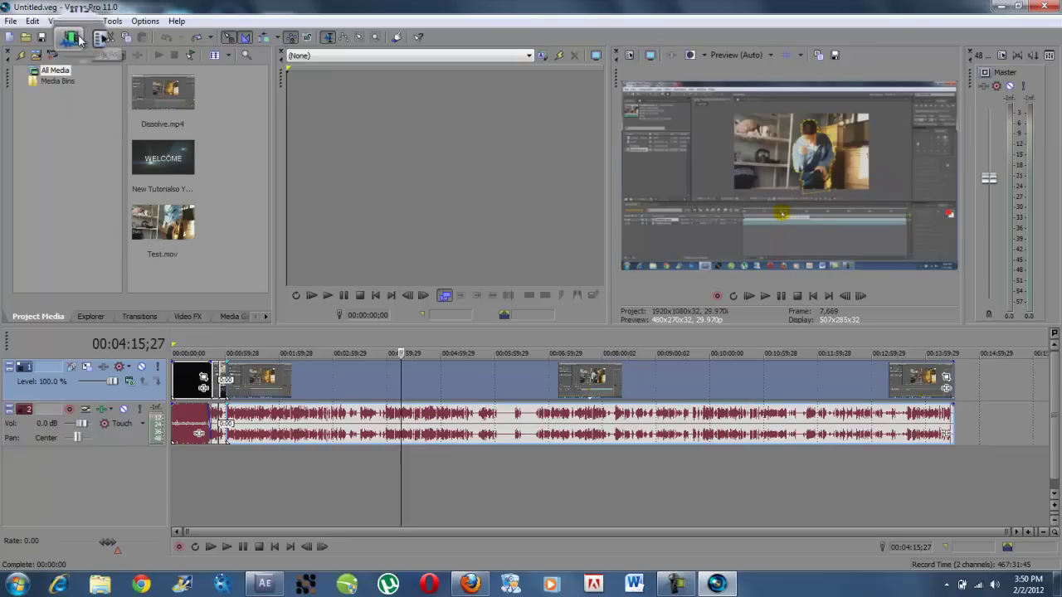
left_click(264, 585)
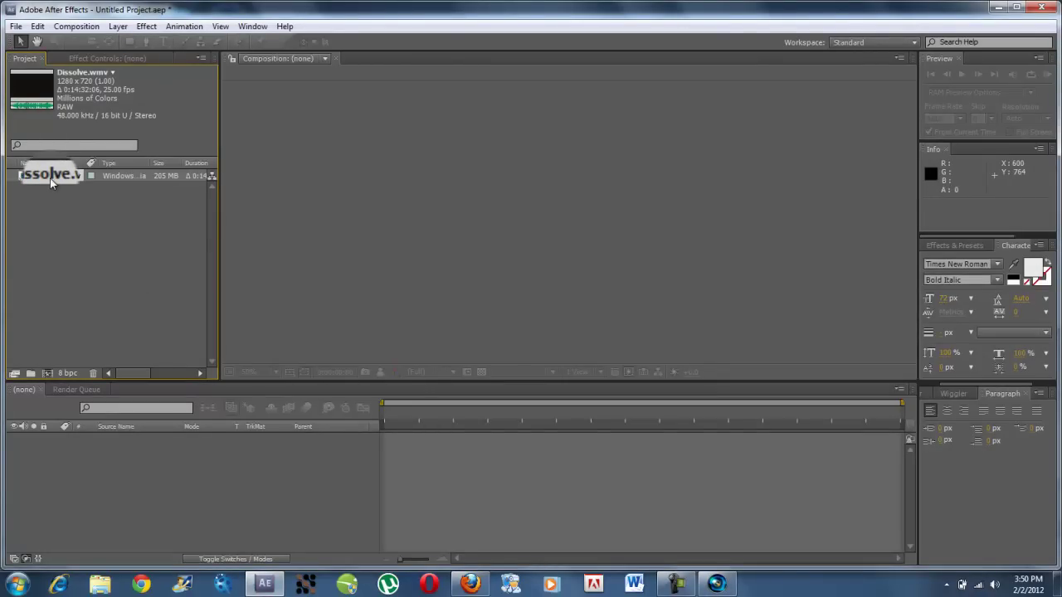
left_click(716, 584)
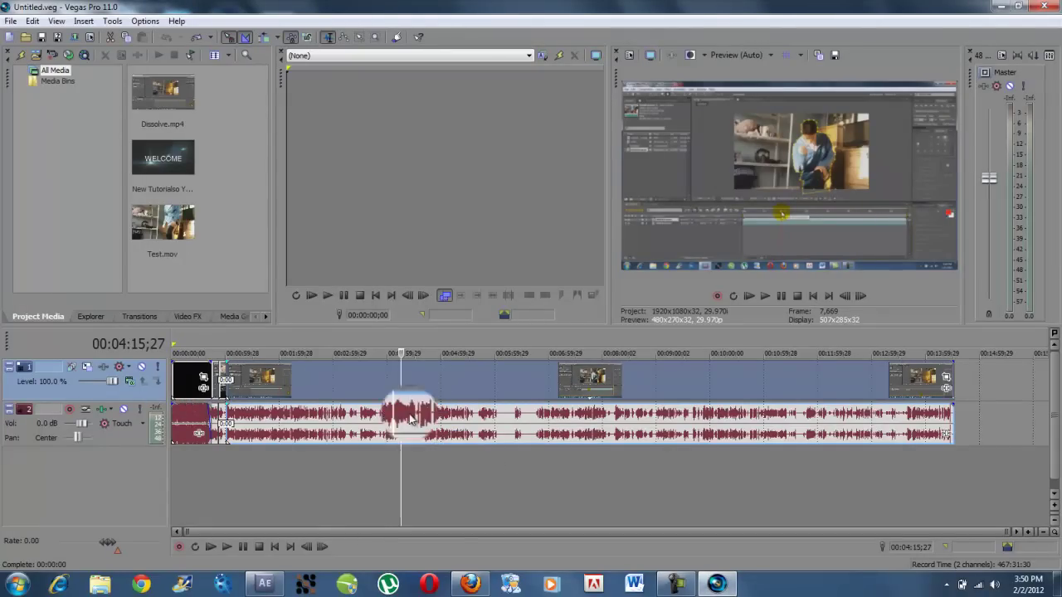
left_click(264, 584)
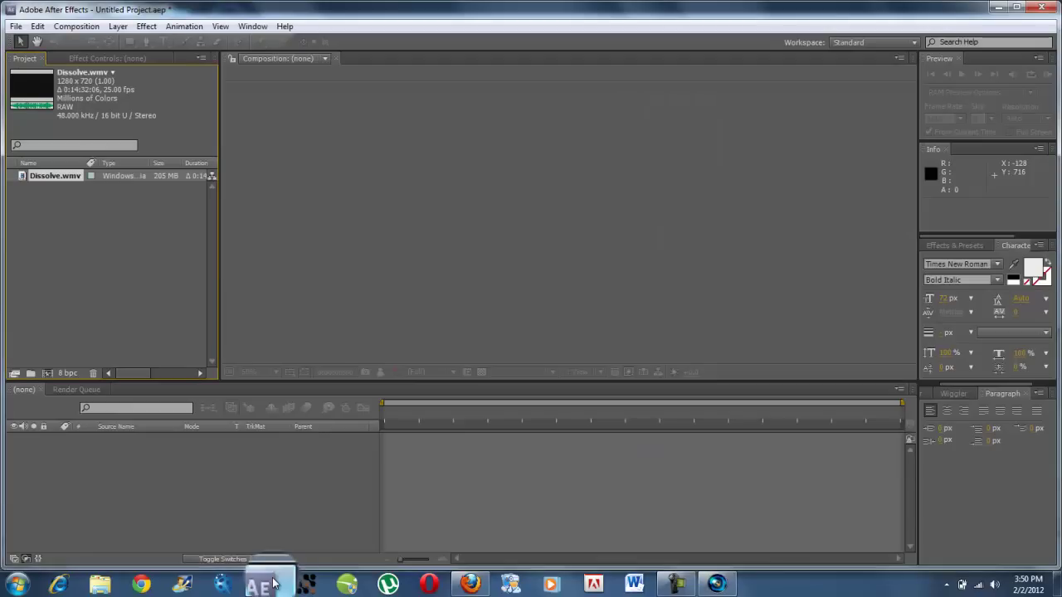
left_click_drag(75, 196, 230, 260)
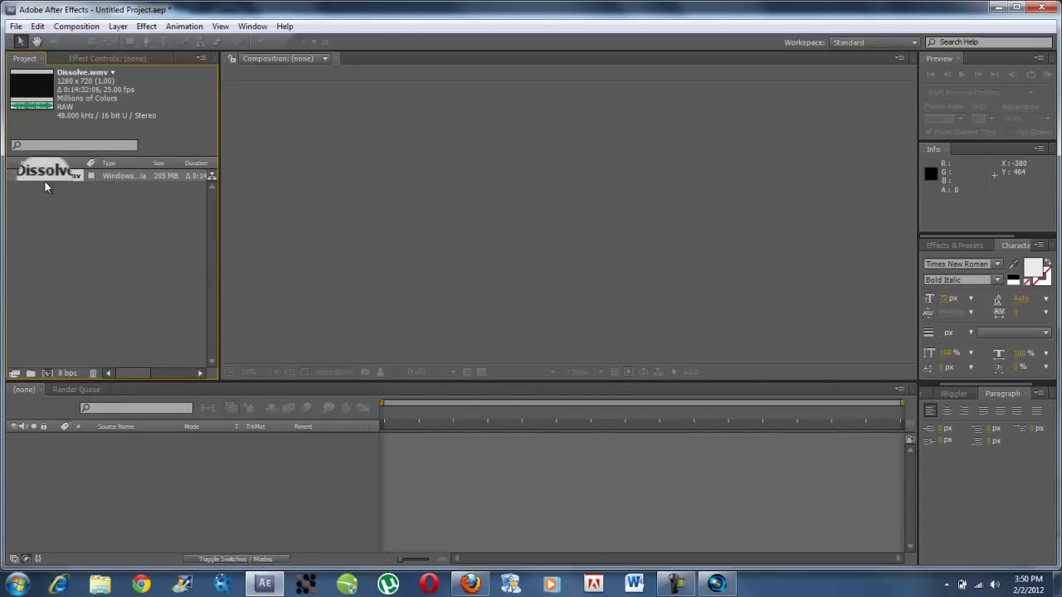
left_click_drag(44, 183, 49, 378)
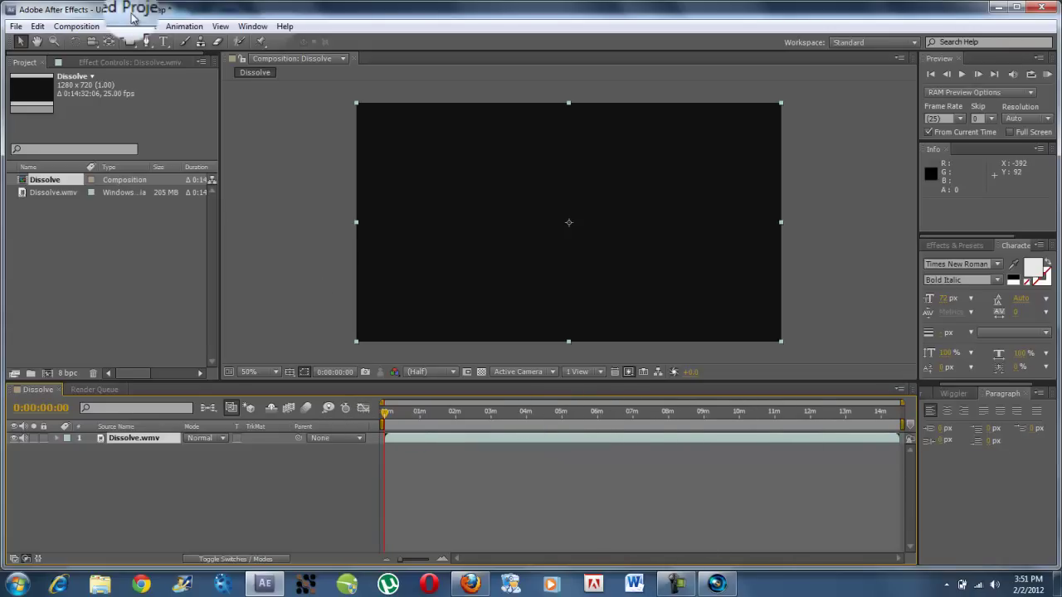
left_click(79, 27)
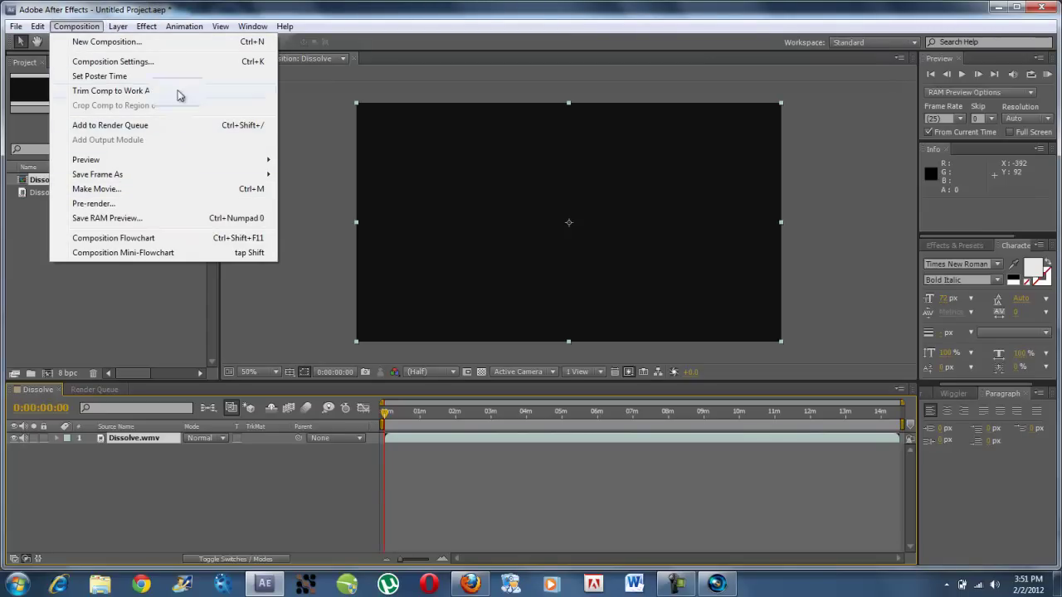
left_click(113, 61)
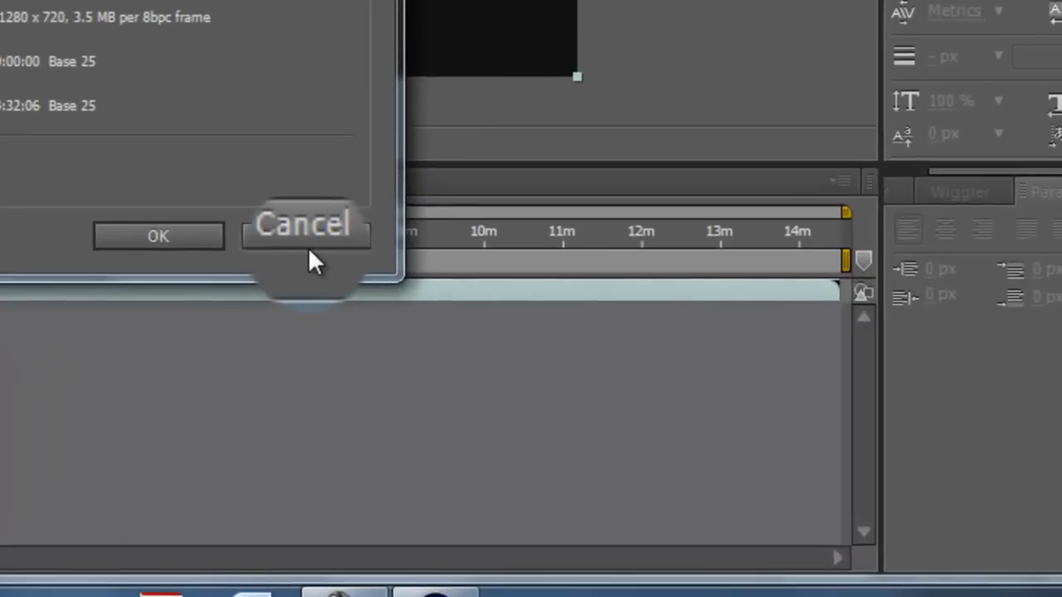
left_click(661, 417)
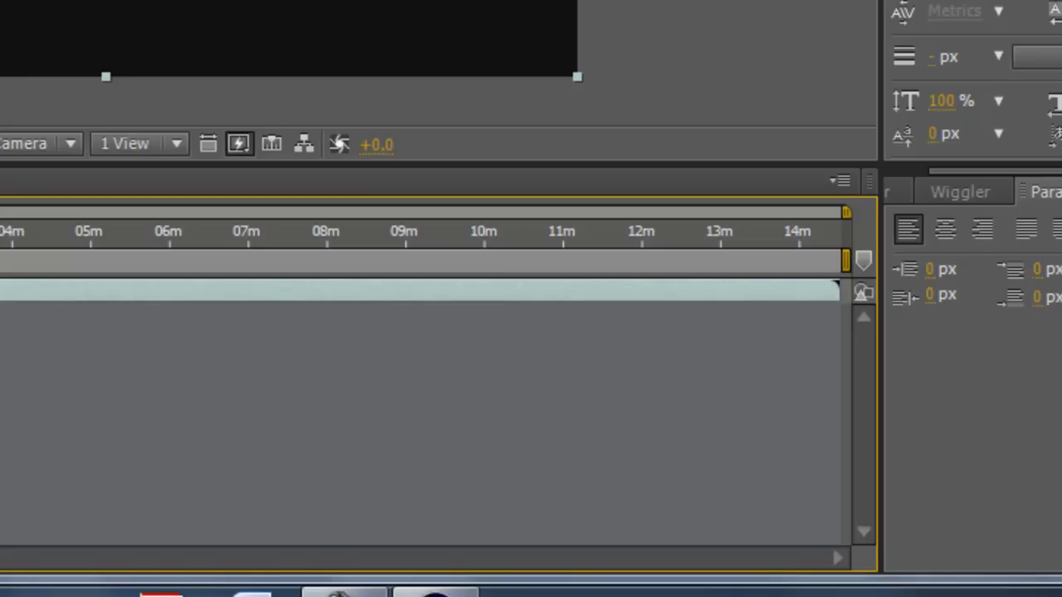
Dock the Tracker panel beside Wiggler and move the time to 0:06:17:05
left_click_drag(960, 191, 906, 185)
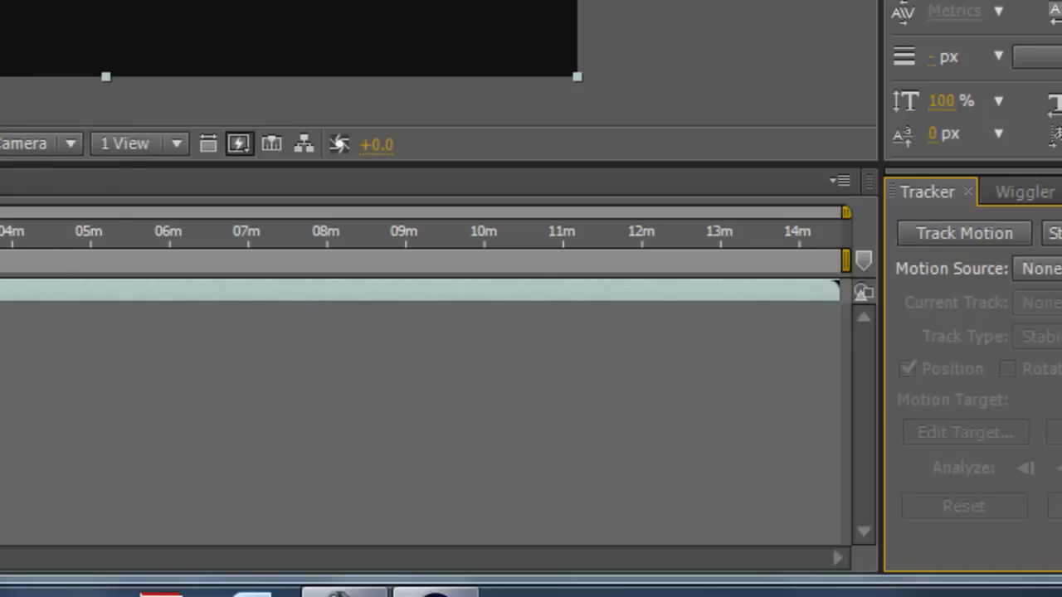
left_click(94, 222)
left_click(192, 230)
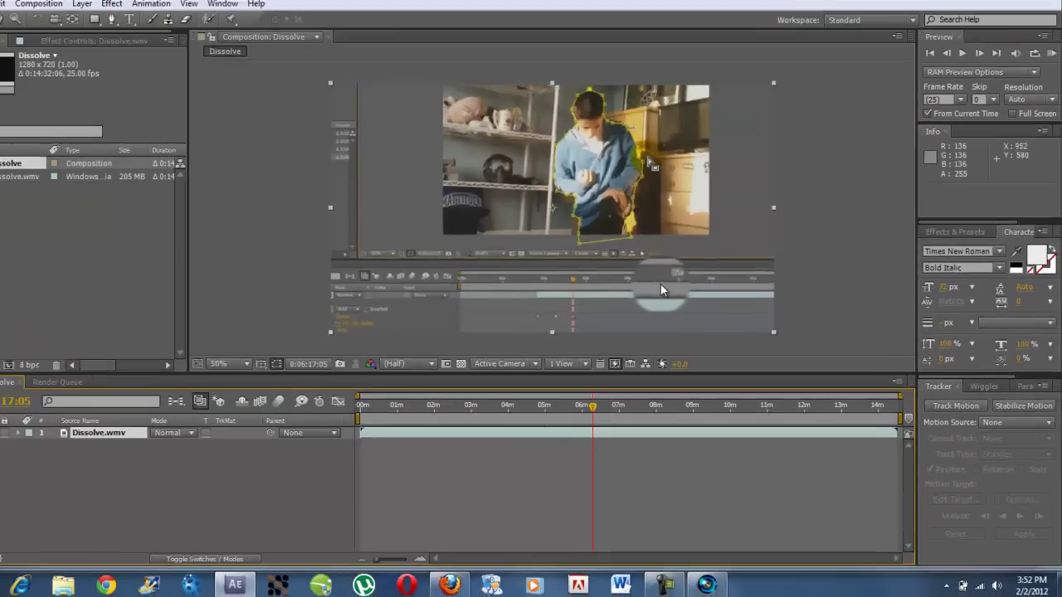
scroll(661, 284, "up", 6)
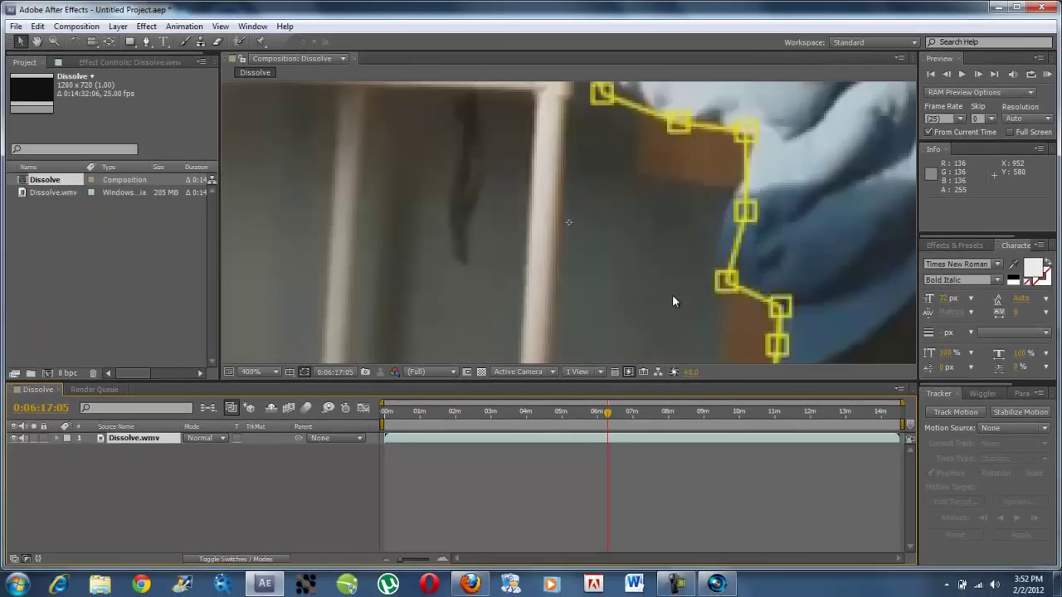
scroll(672, 295, "down", 4)
scroll(699, 286, "down", 2)
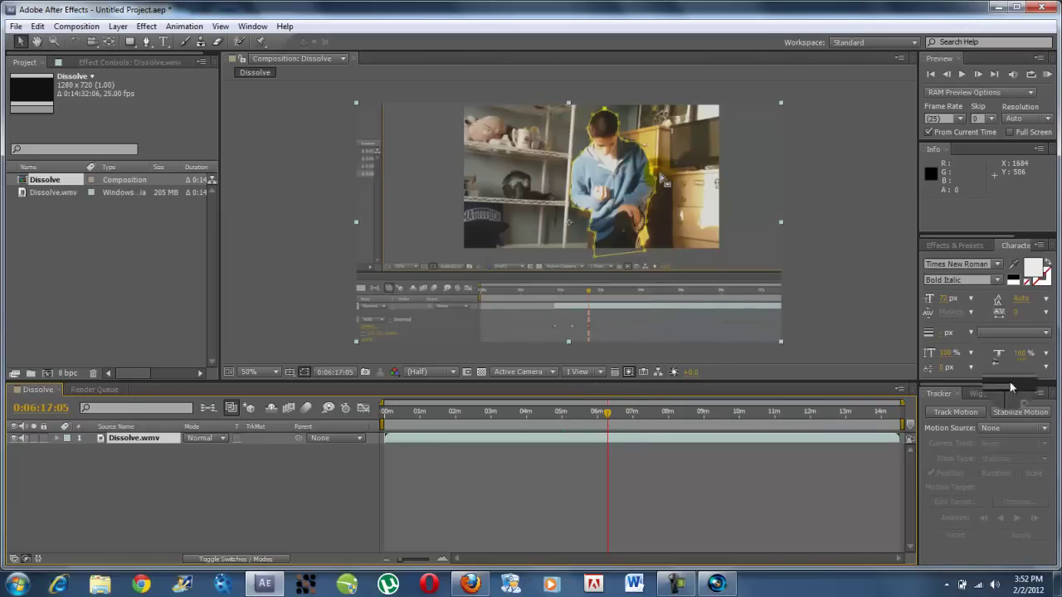
Place Track Point 1 beside the person, analyze forward to 0:06:17:22, then return to 0:06:13:20
left_click(973, 411)
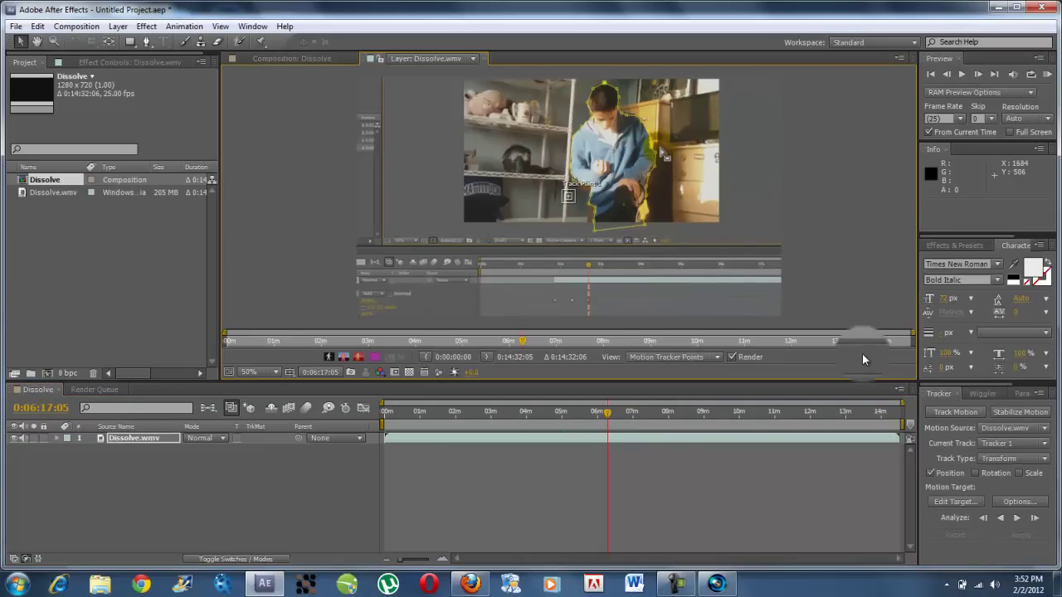
left_click_drag(558, 182, 673, 161)
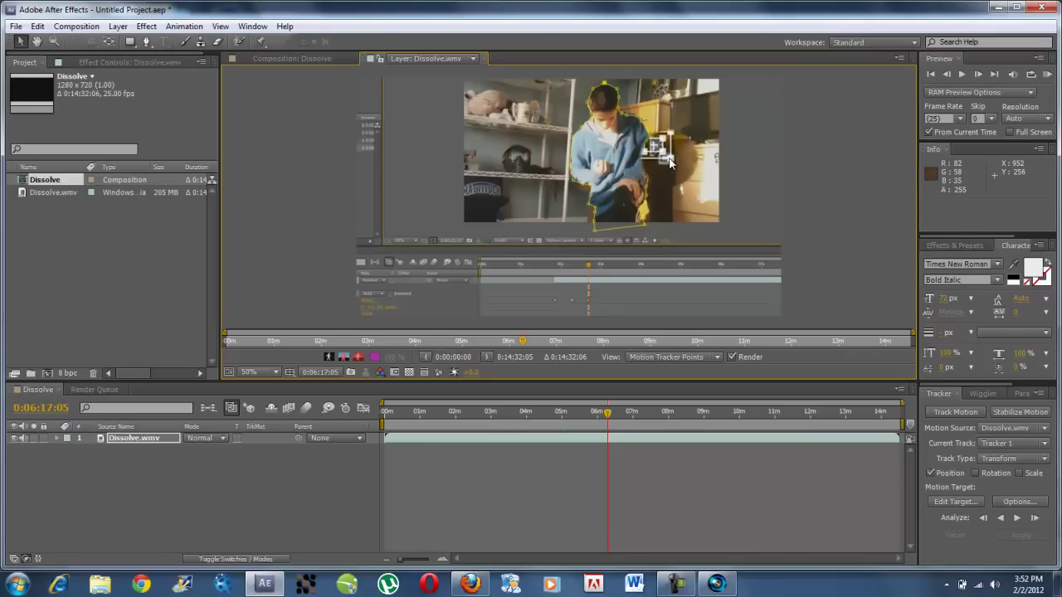
left_click(1020, 519)
left_click(1032, 521)
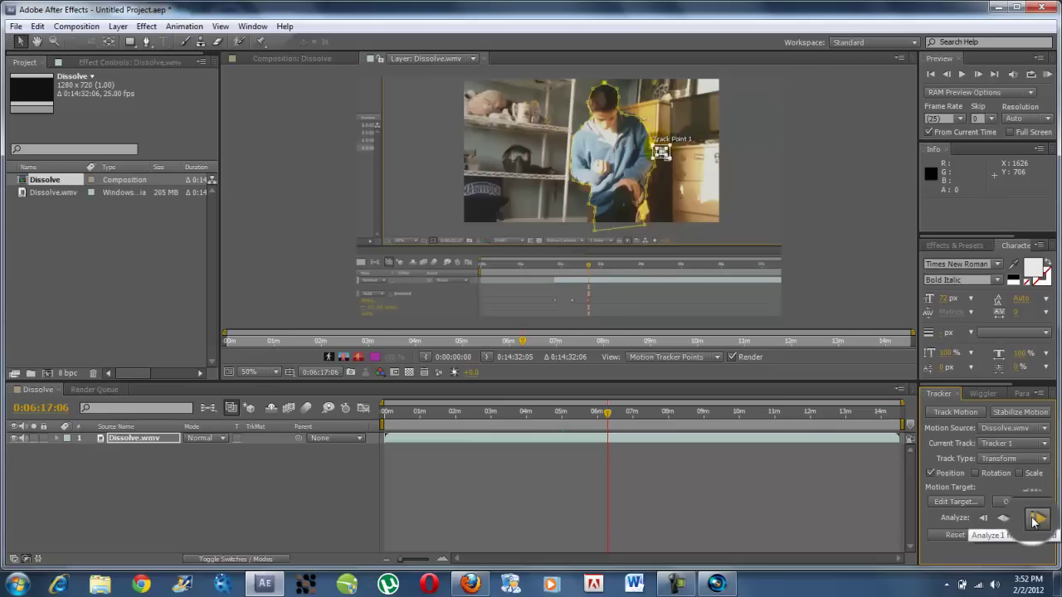
left_click(1034, 521)
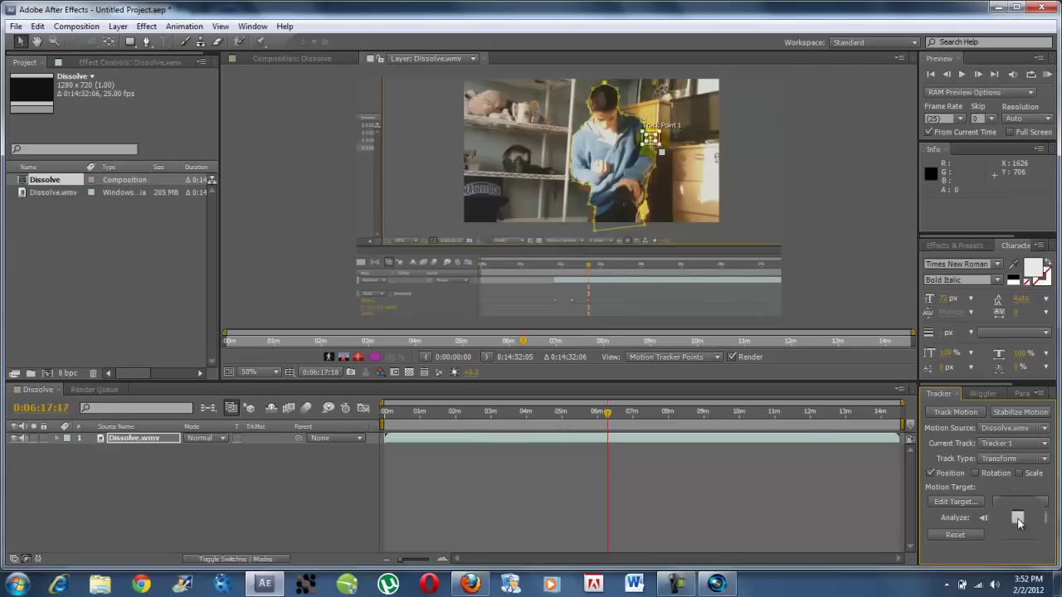
left_click(1018, 519)
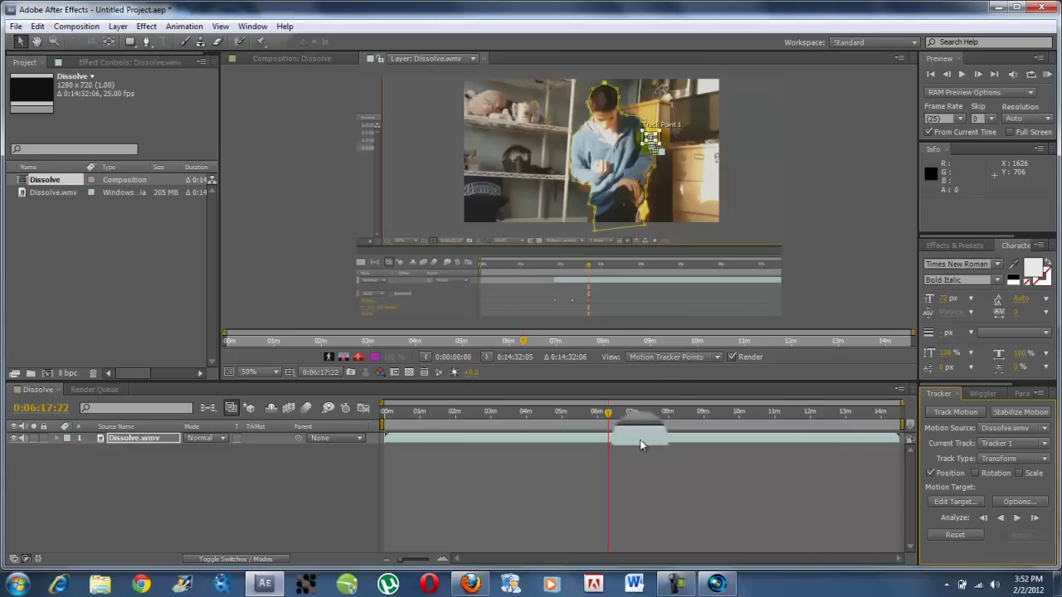
left_click_drag(608, 412, 606, 416)
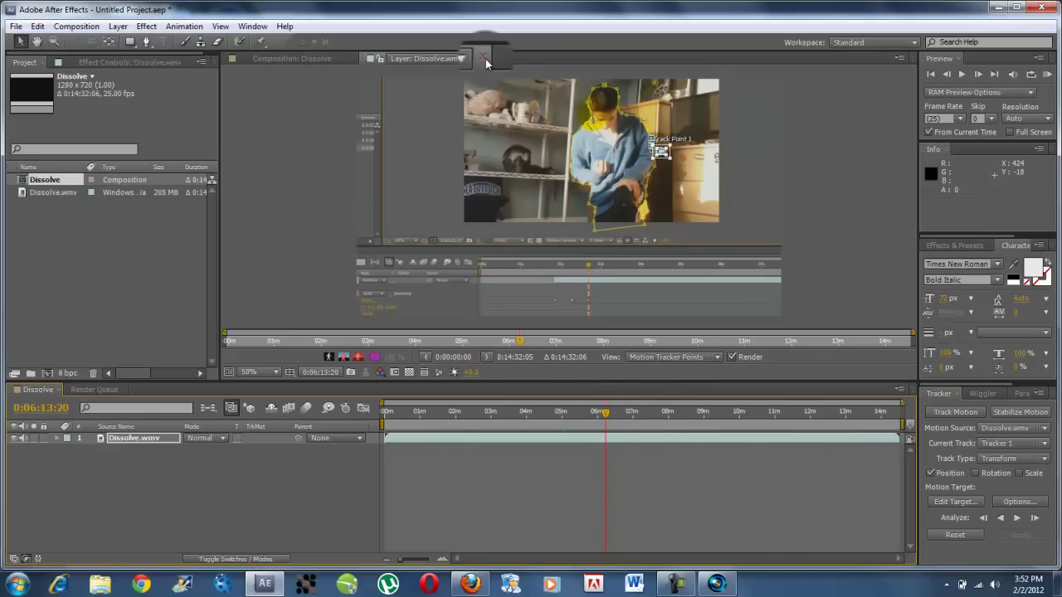
Close the Layer: Dissolve.wmv view and paint the roto outline over the person's lower body
left_click(485, 59)
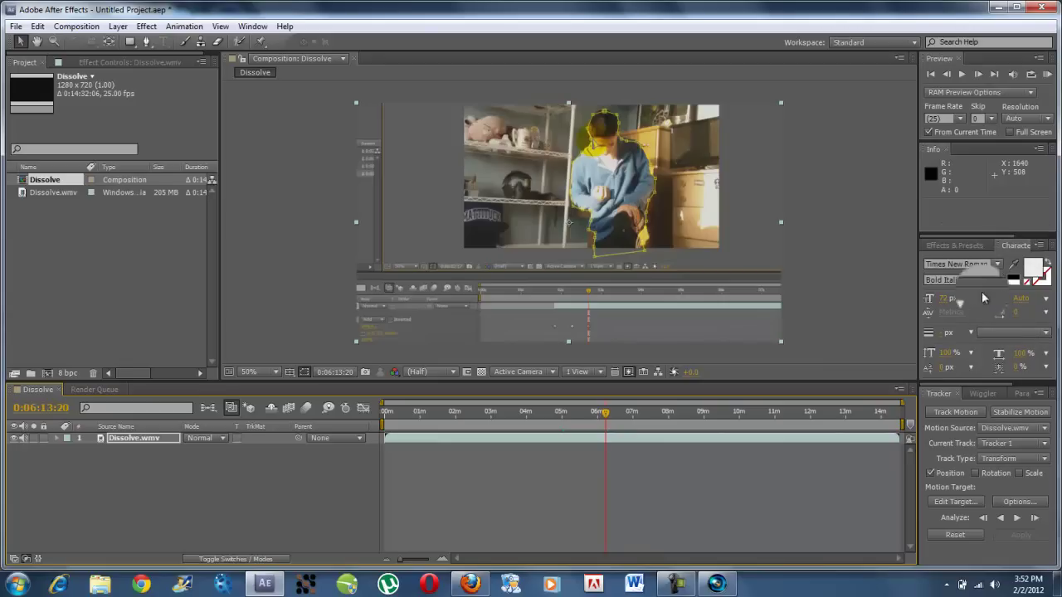
left_click(976, 246)
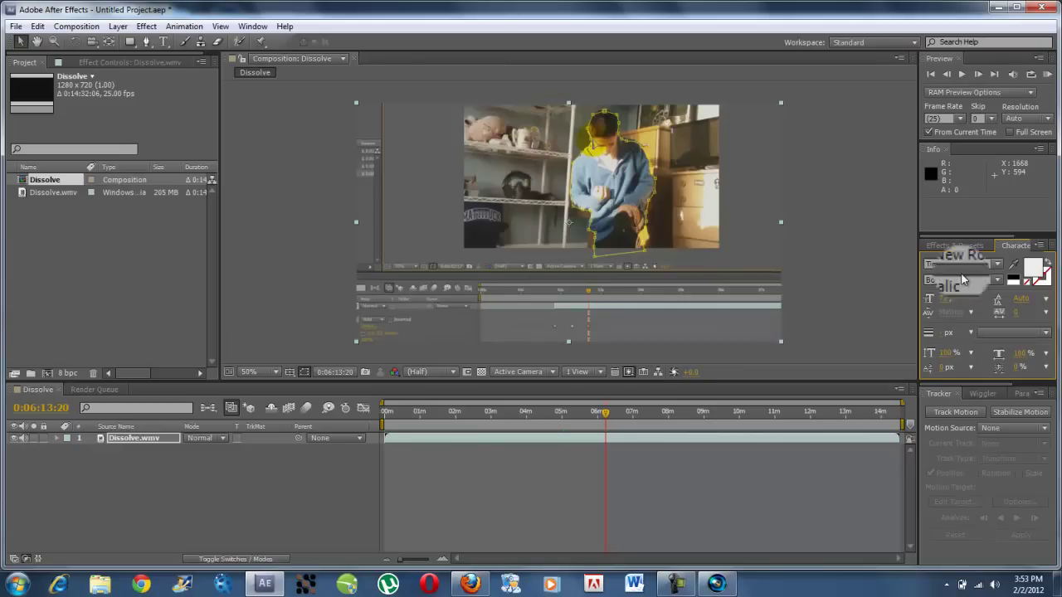
left_click(614, 239)
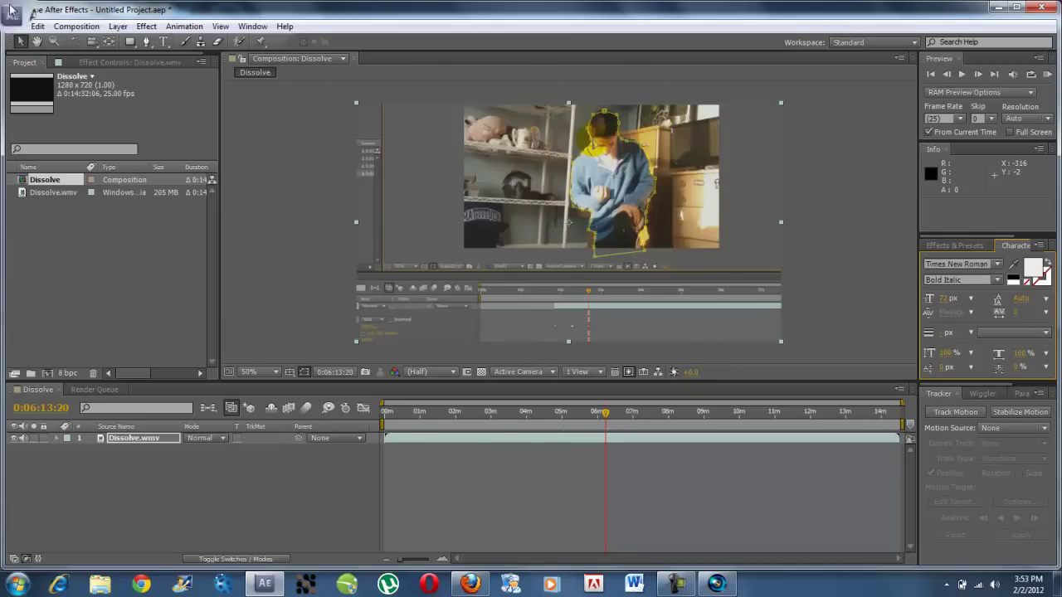
Review the Dissolve Composition Settings, leaving them unchanged
left_click(79, 24)
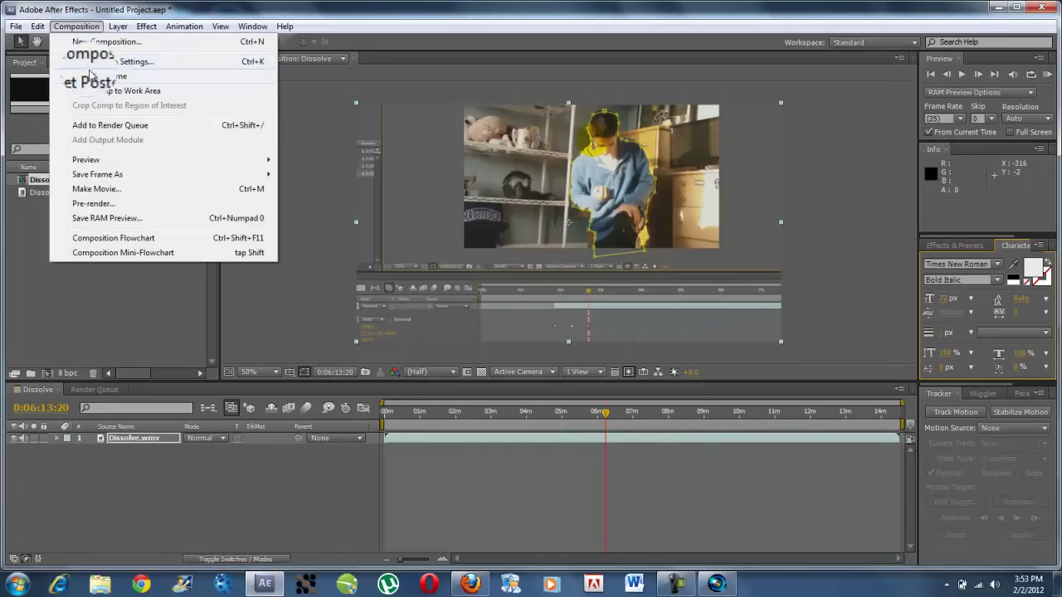
left_click(163, 63)
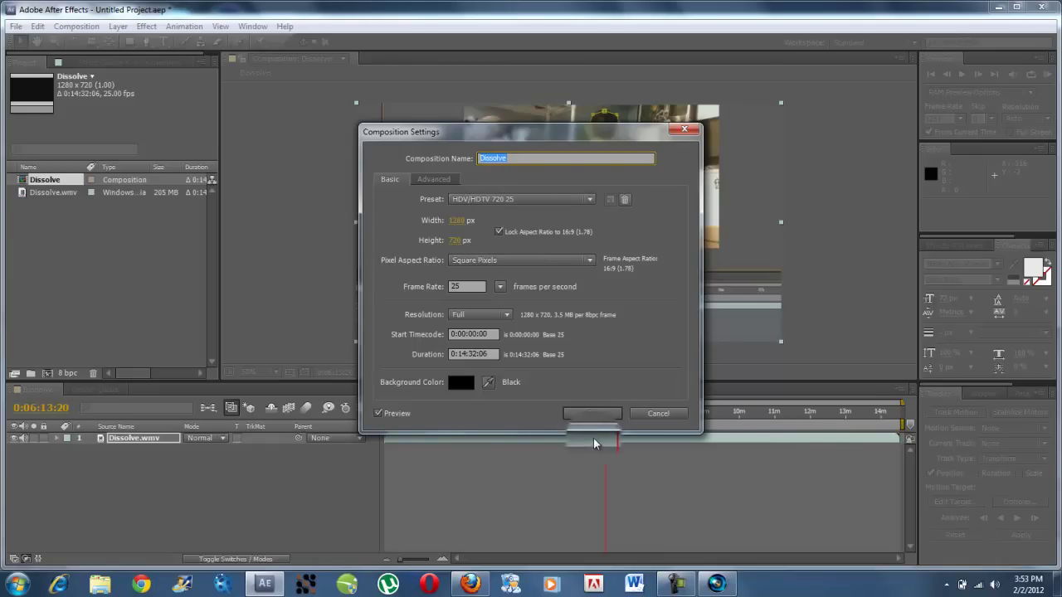
left_click(592, 413)
left_click(58, 28)
mouse_move(175, 161)
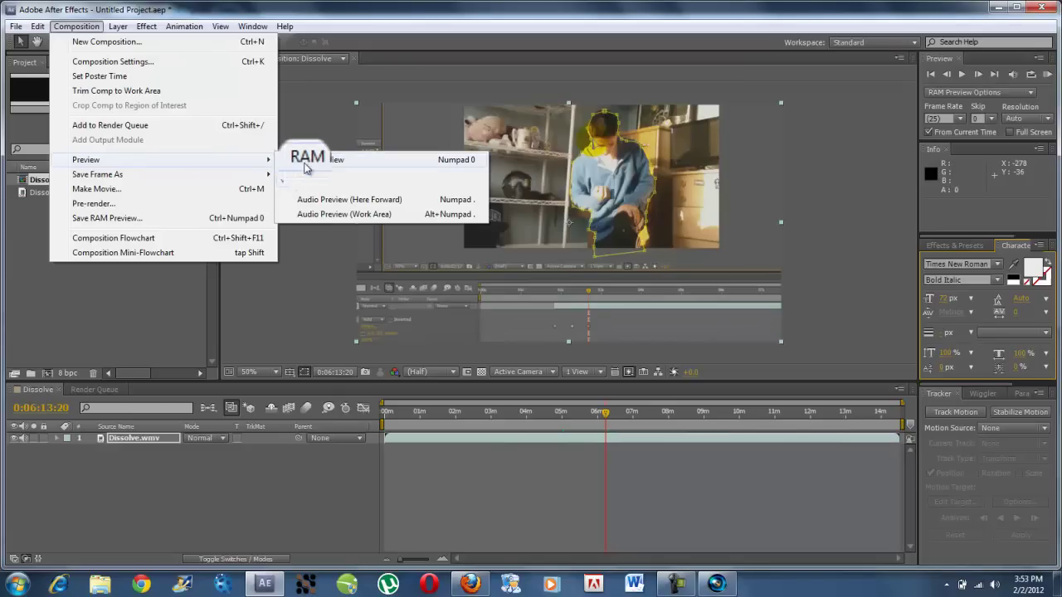
left_click(568, 475)
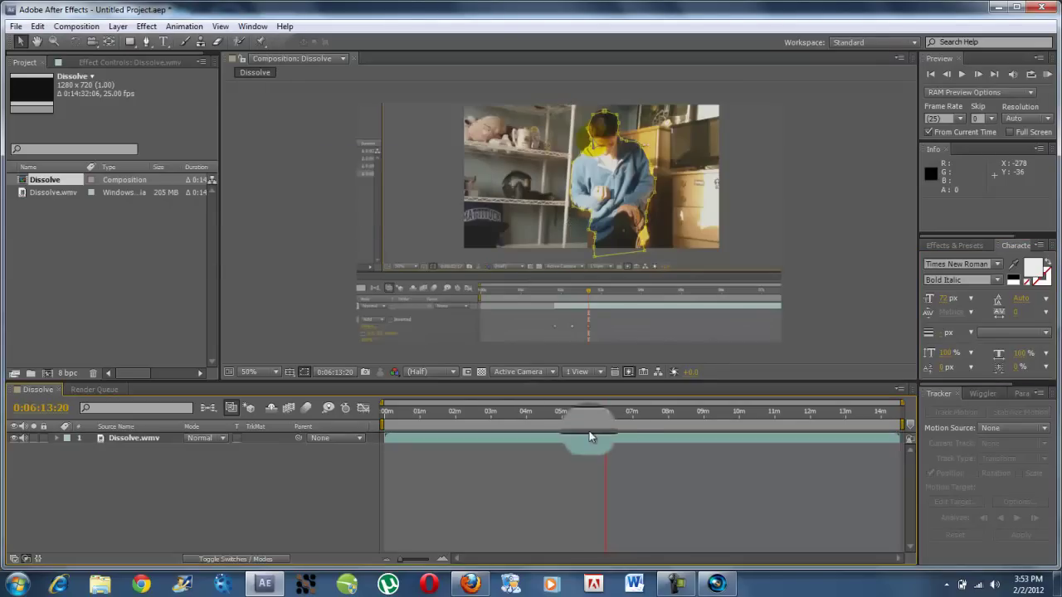
Play the clip from 0:02:48:10, stop, and park the time at 0:02:45:00
left_click_drag(606, 419, 484, 412)
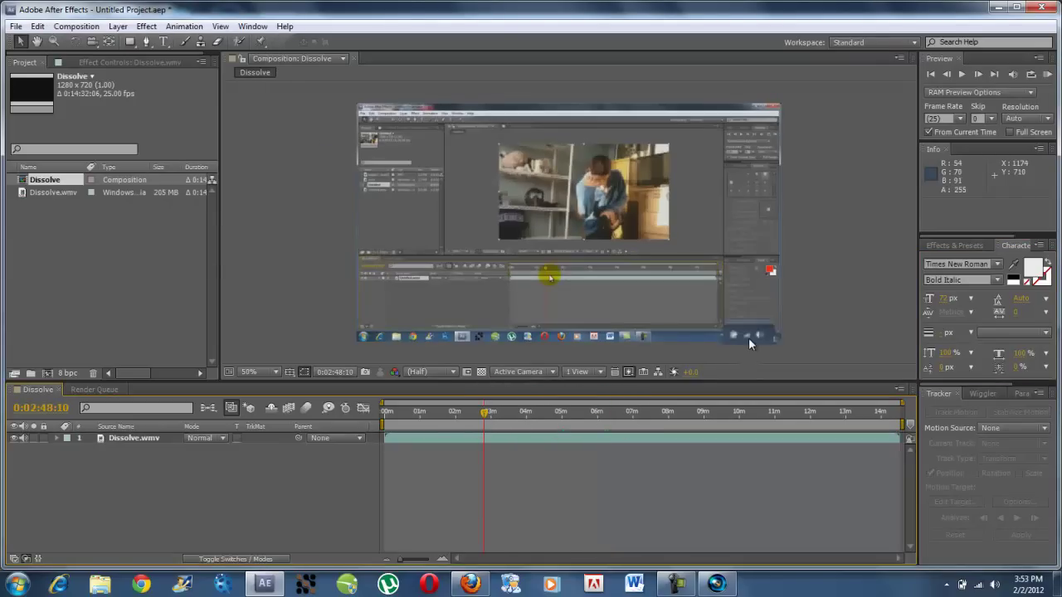
left_click(961, 74)
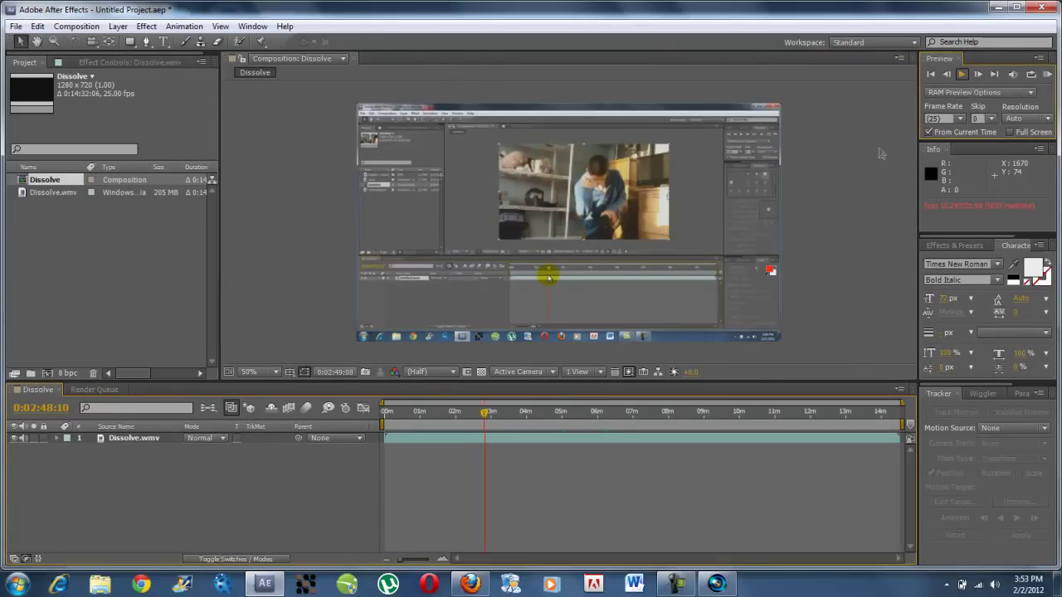
left_click(487, 414)
left_click_drag(481, 413, 481, 415)
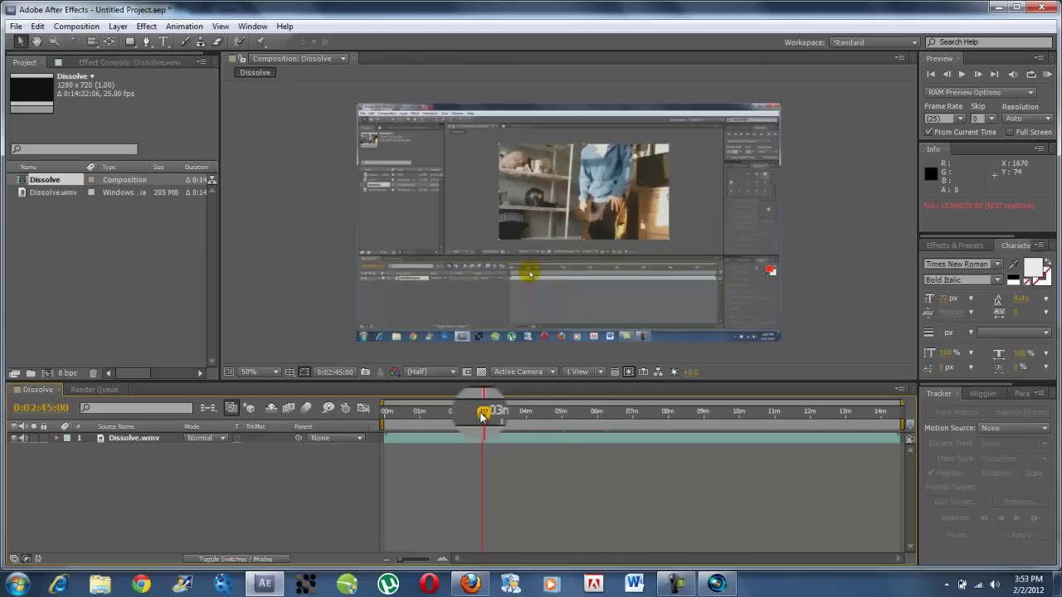
left_click(90, 28)
left_click(265, 160)
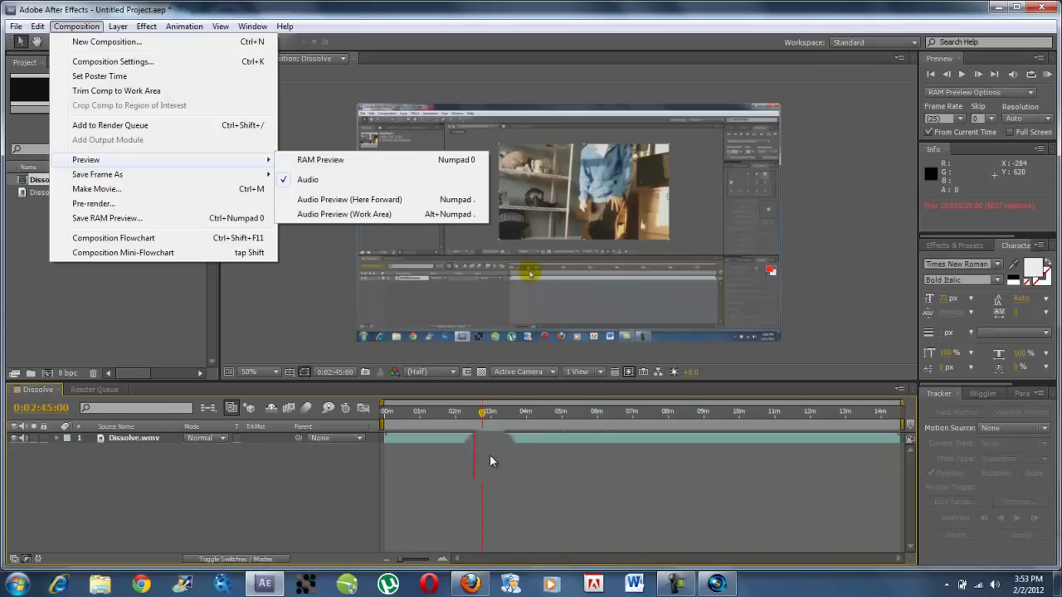
Dismiss the Composition > Preview submenu, keeping the time at 0:02:45:00
left_click(482, 415)
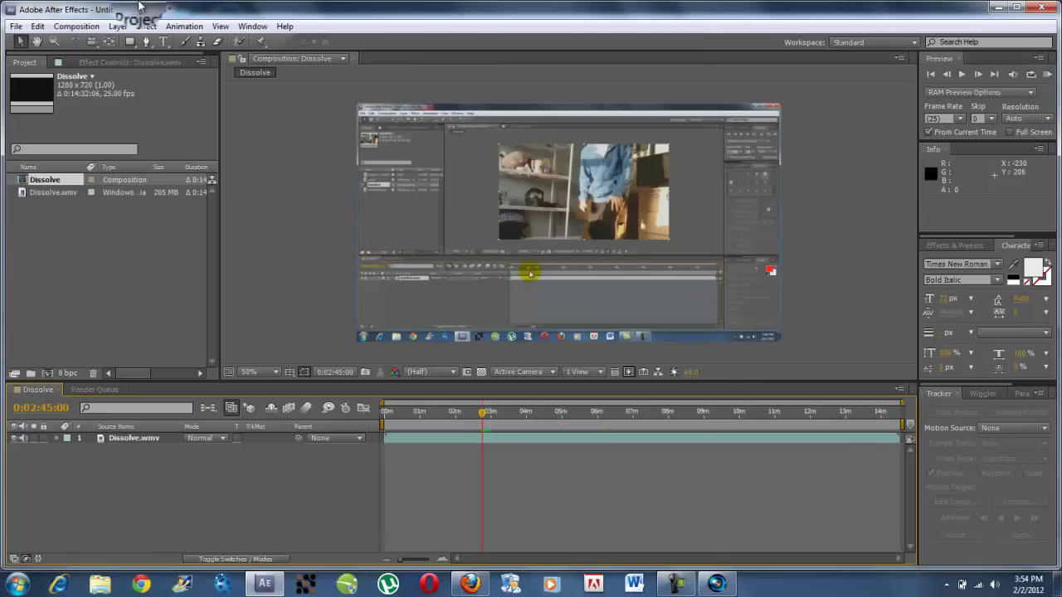
Add the Dissolve composition to the Render Queue and open its Lossless output module settings
left_click(76, 26)
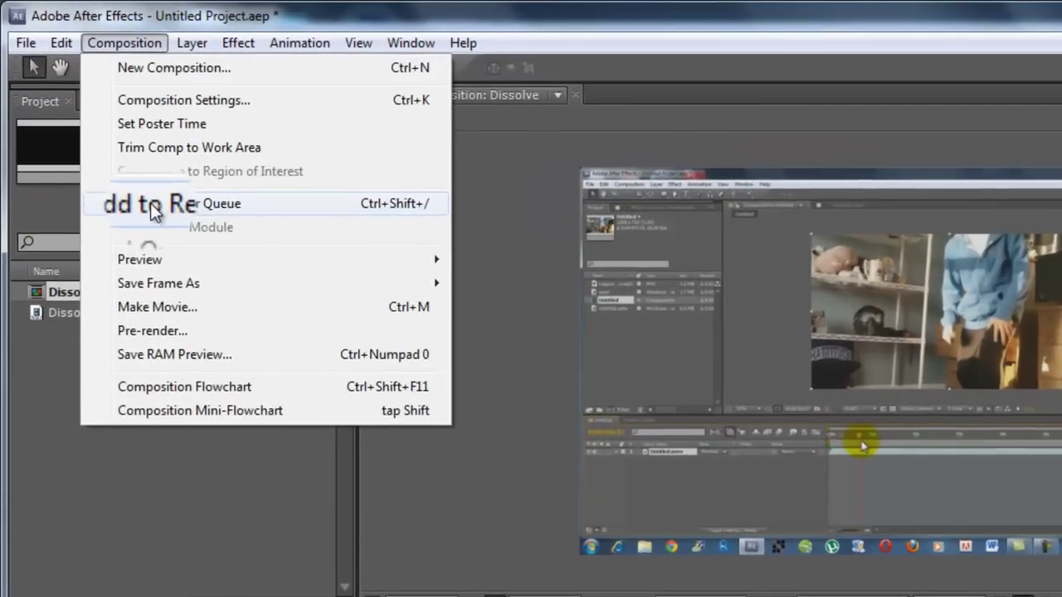
left_click(92, 126)
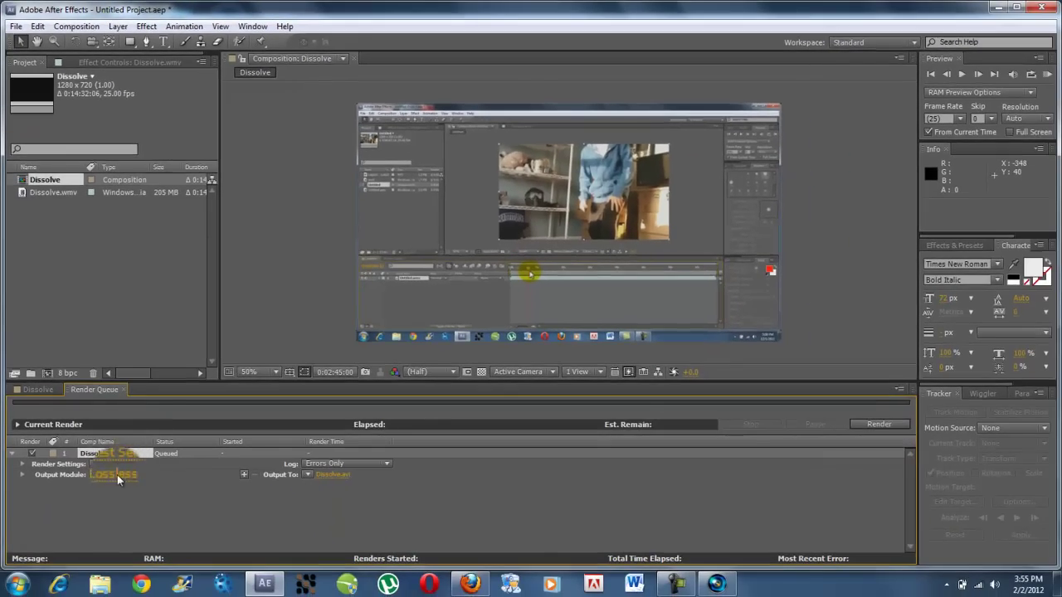
left_click(116, 461)
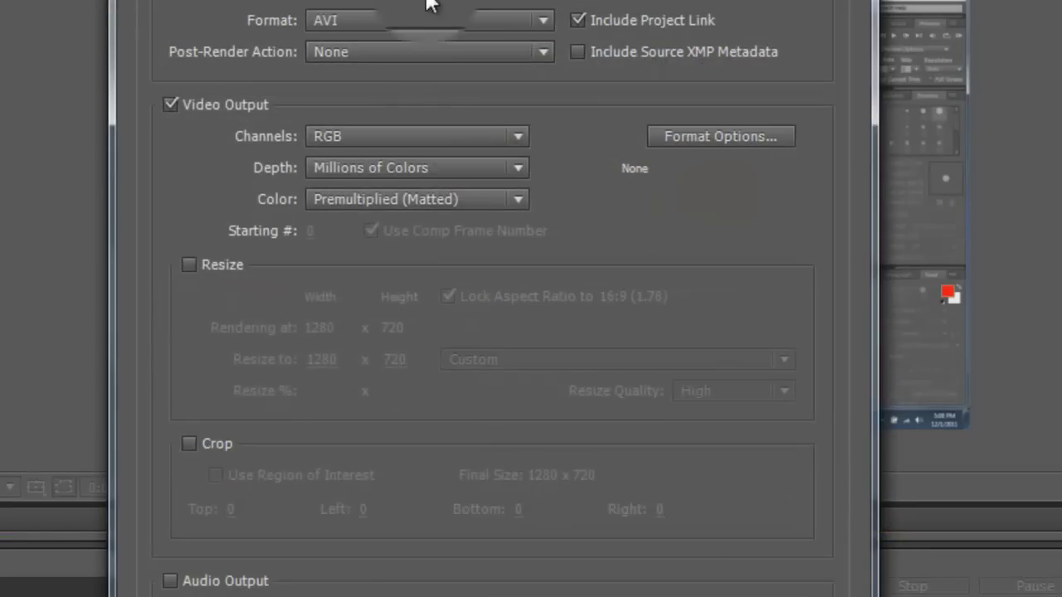
Set the output format to QuickTime, after briefly trying WAV
left_click(426, 20)
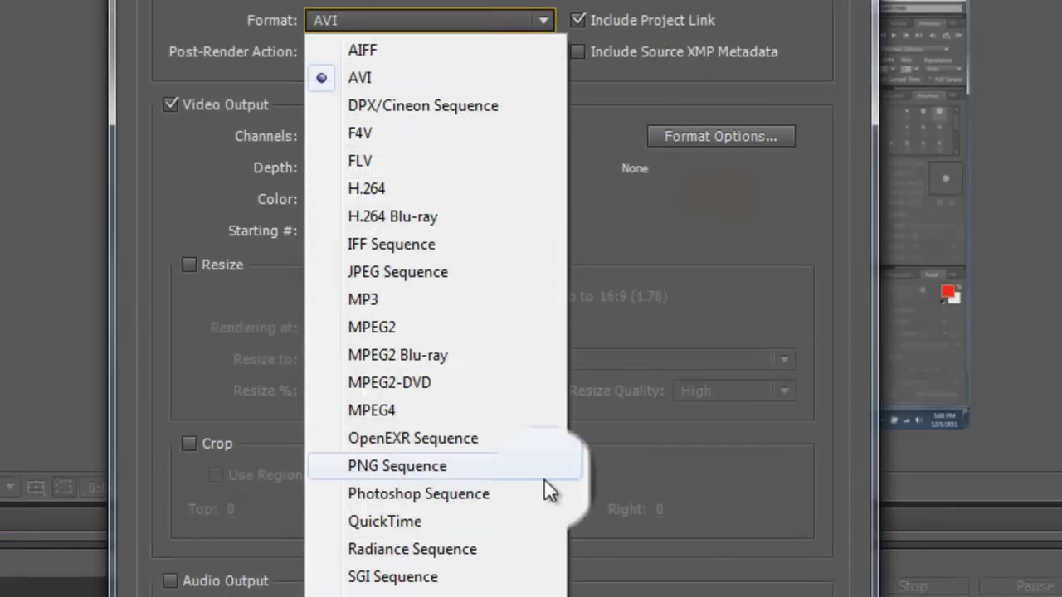
left_click(484, 517)
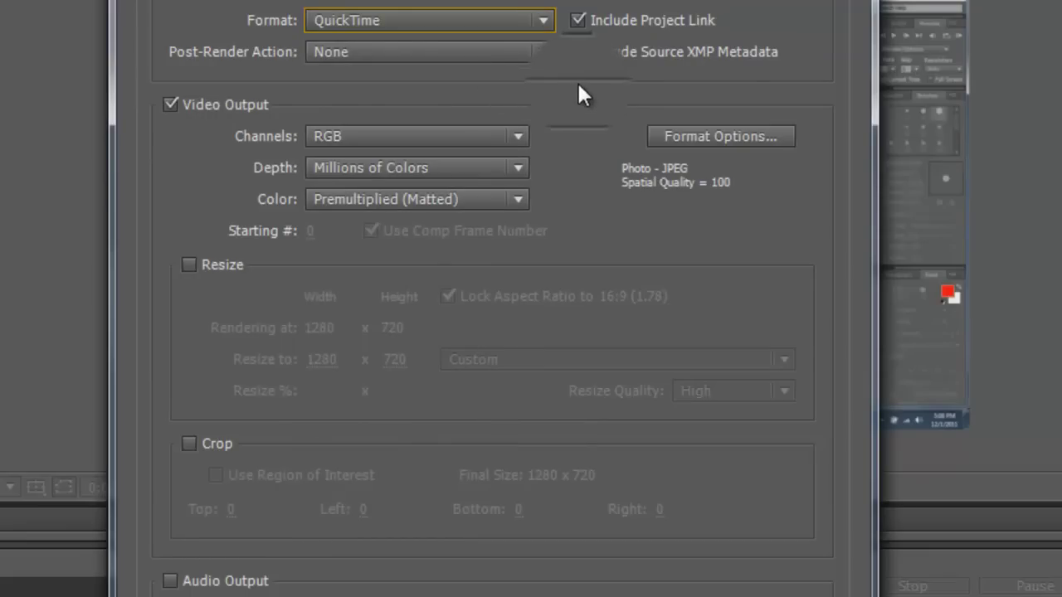
left_click(475, 18)
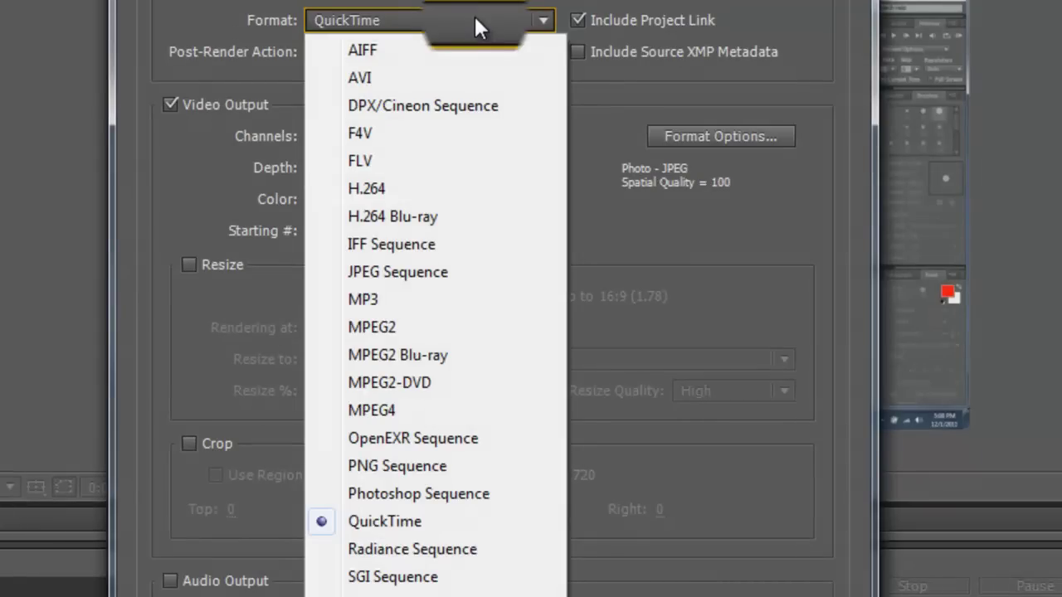
left_click(475, 19)
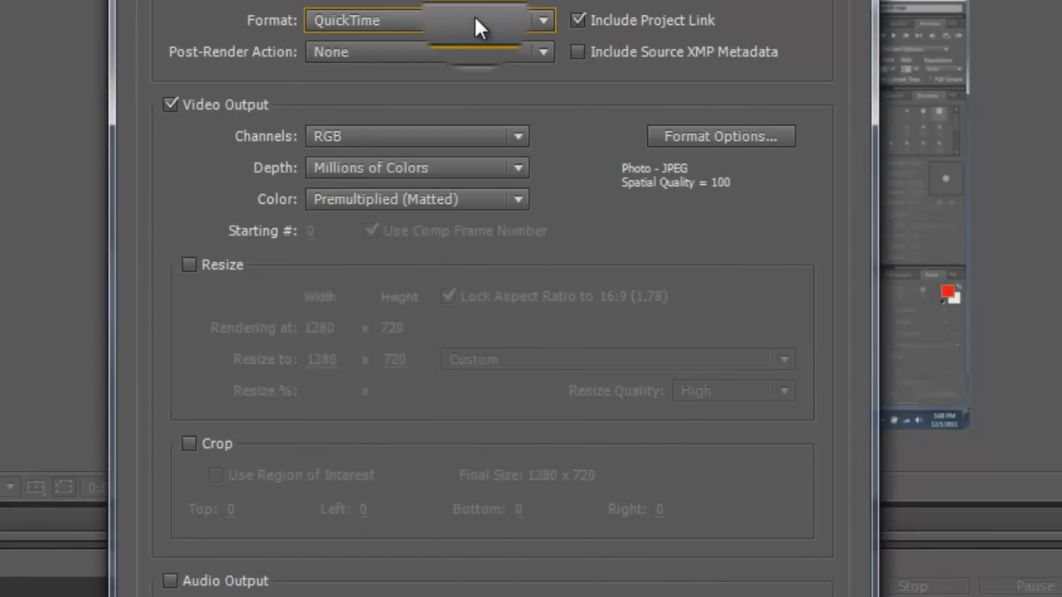
left_click(360, 22)
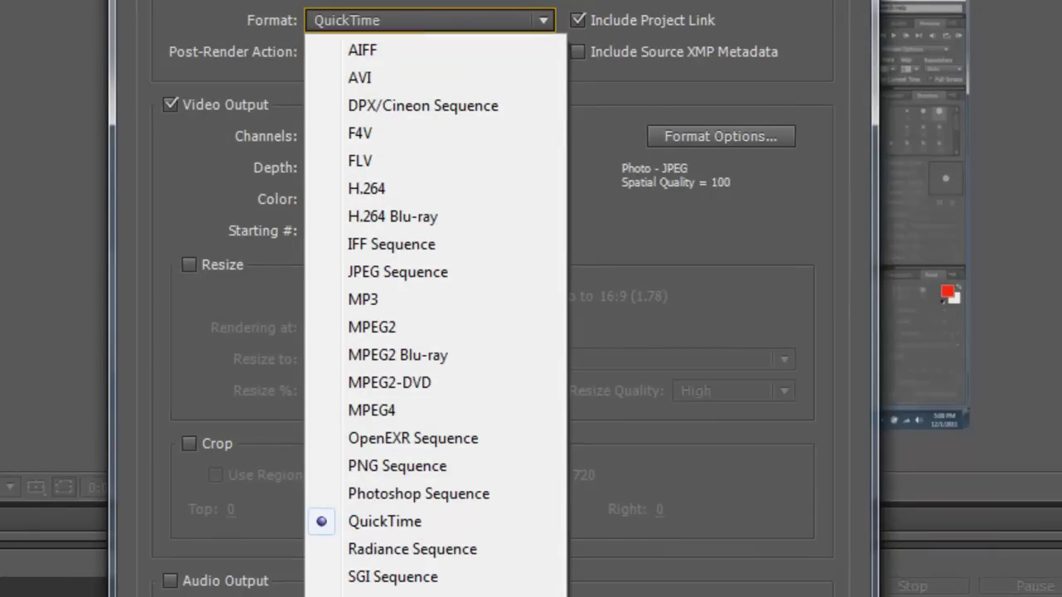
left_click(365, 596)
left_click(420, 22)
left_click(430, 522)
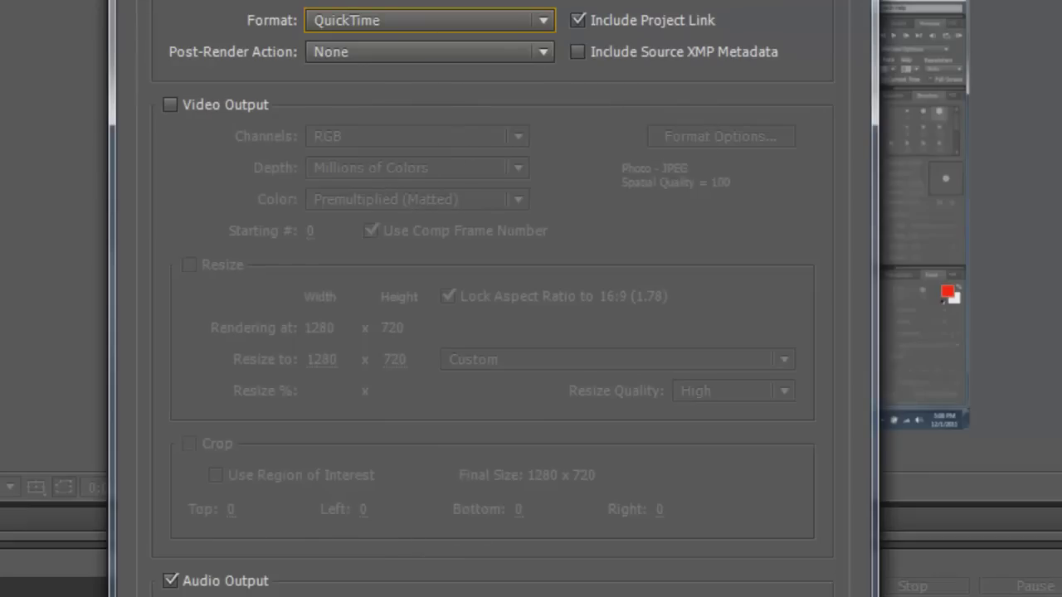
Enable video output and review the Photo-JPEG compression and colour depth options
left_click(171, 102)
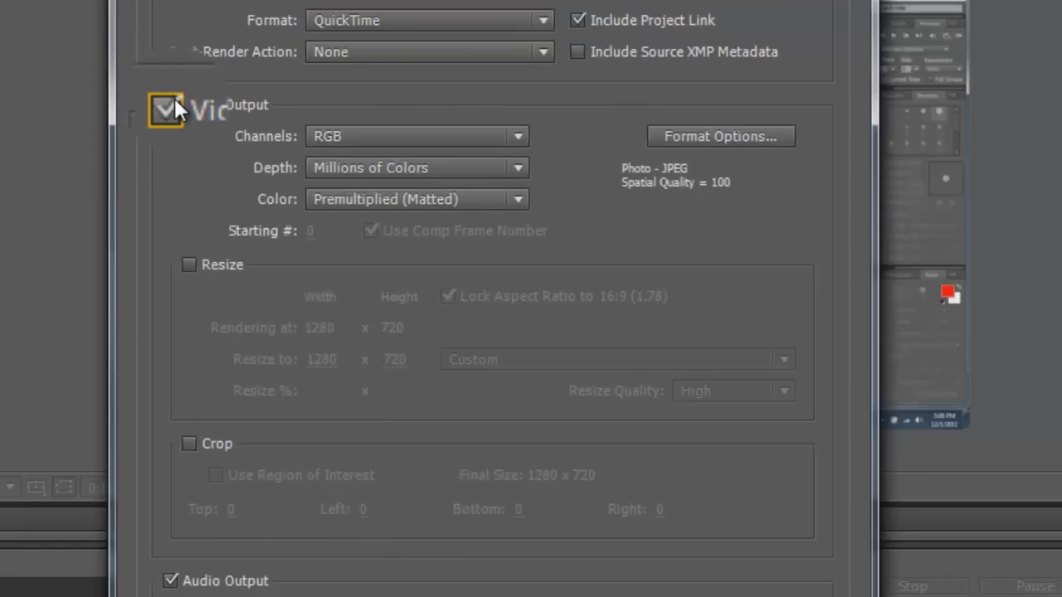
left_click(682, 136)
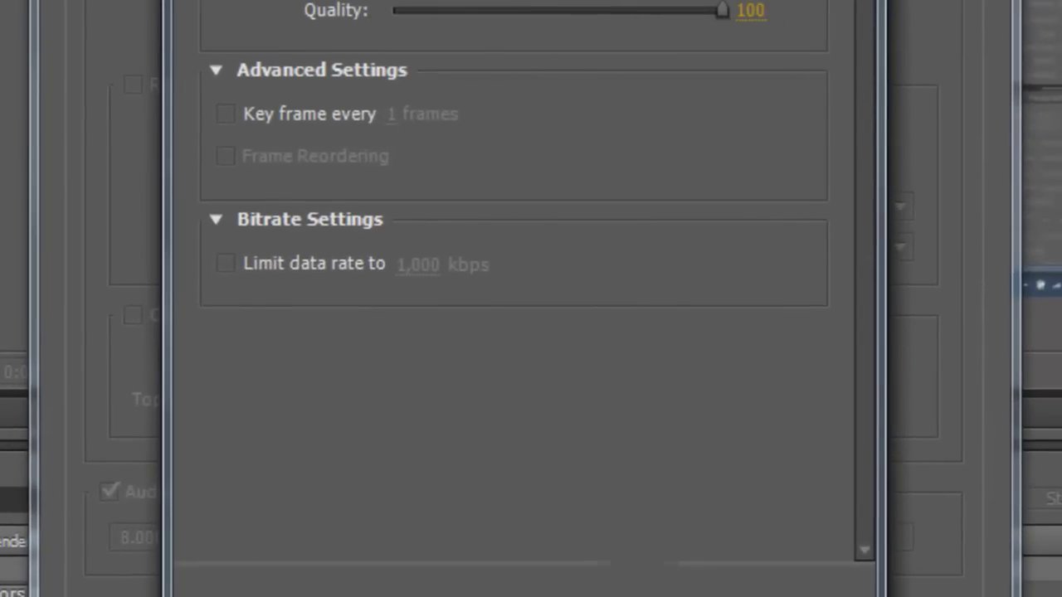
left_click(725, 591)
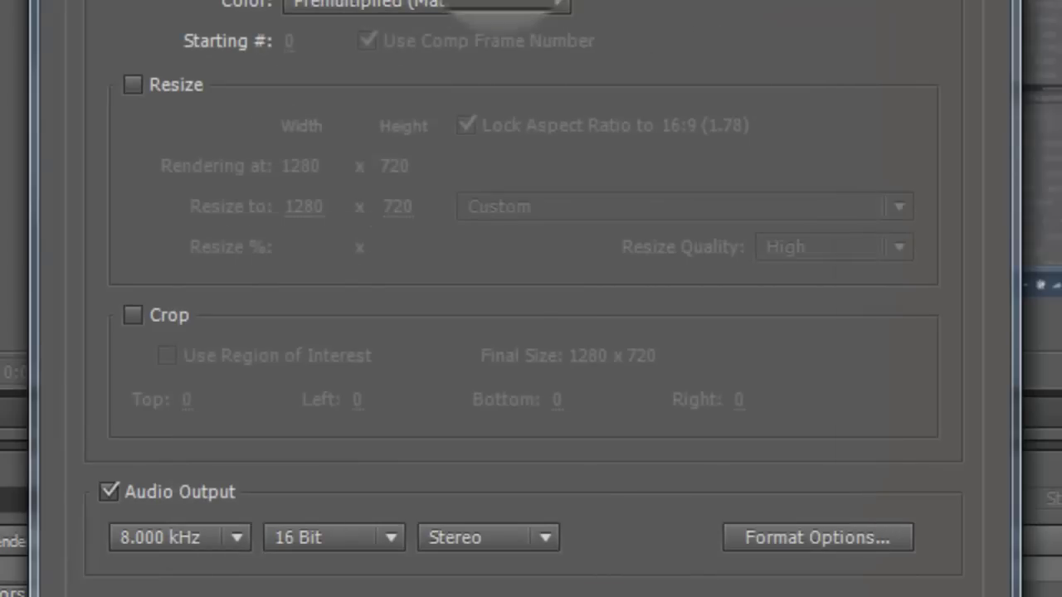
left_click(458, 1)
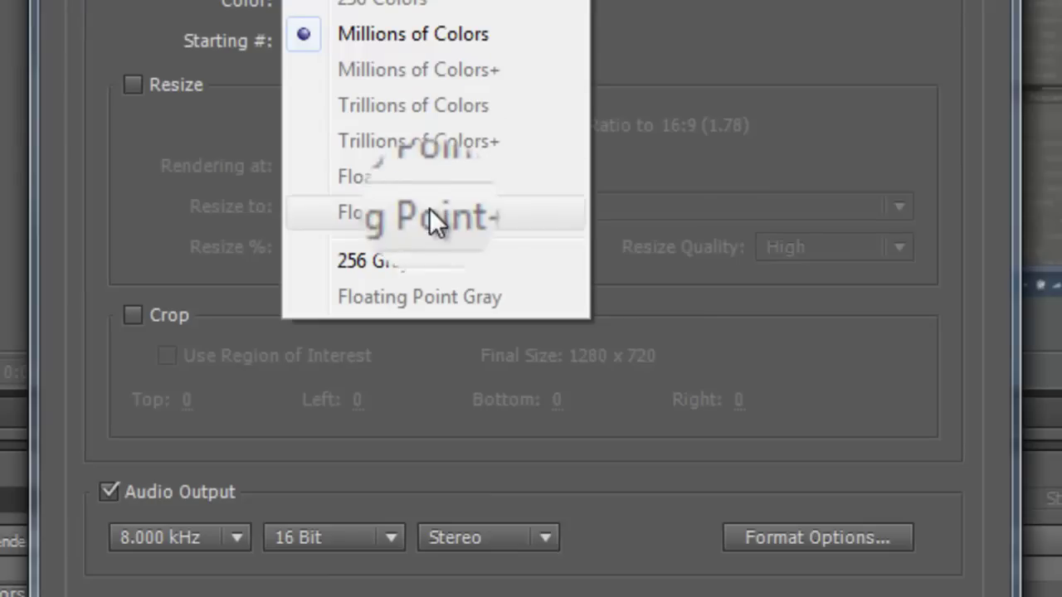
left_click(709, 66)
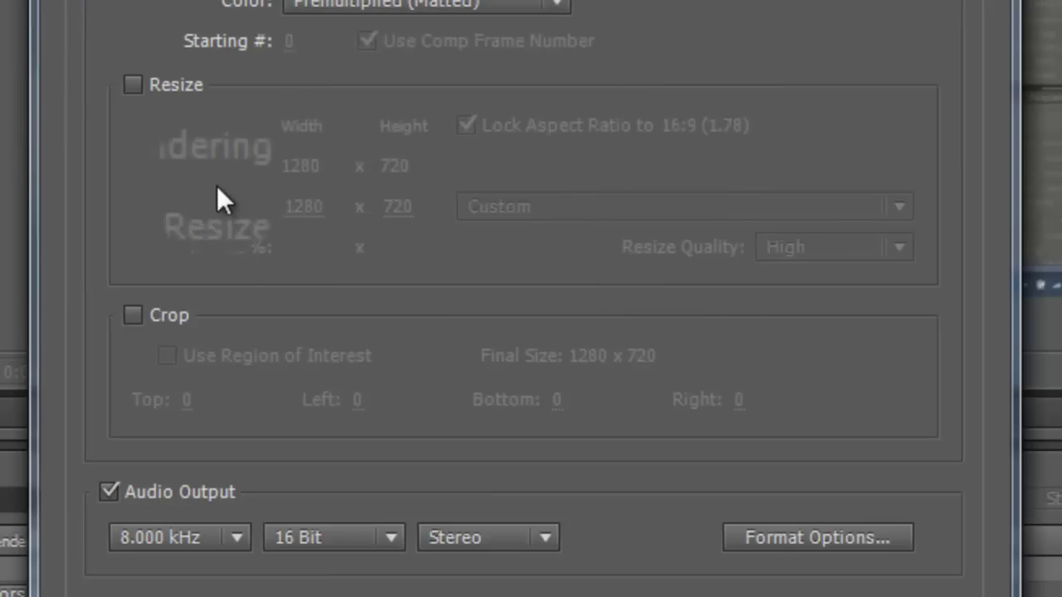
Leave Audio Output enabled at 8.000 kHz, 16 Bit, Stereo
left_click(105, 494)
left_click(104, 493)
left_click(104, 494)
left_click(105, 493)
left_click(105, 492)
left_click(105, 492)
left_click(105, 492)
left_click(104, 491)
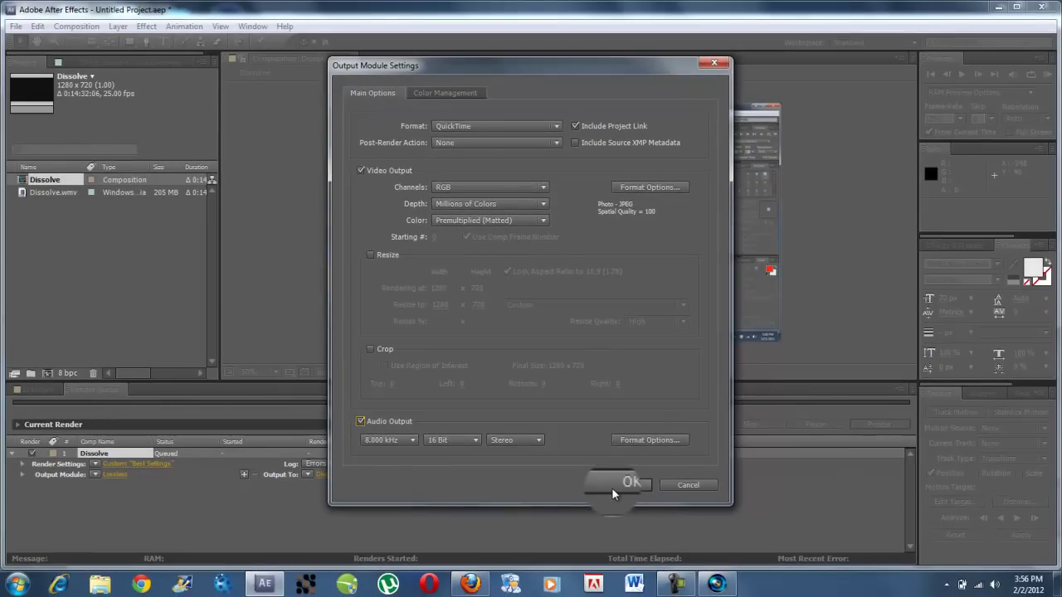
Confirm the QuickTime output settings and set the render to save as Dissolve.mov
left_click(612, 490)
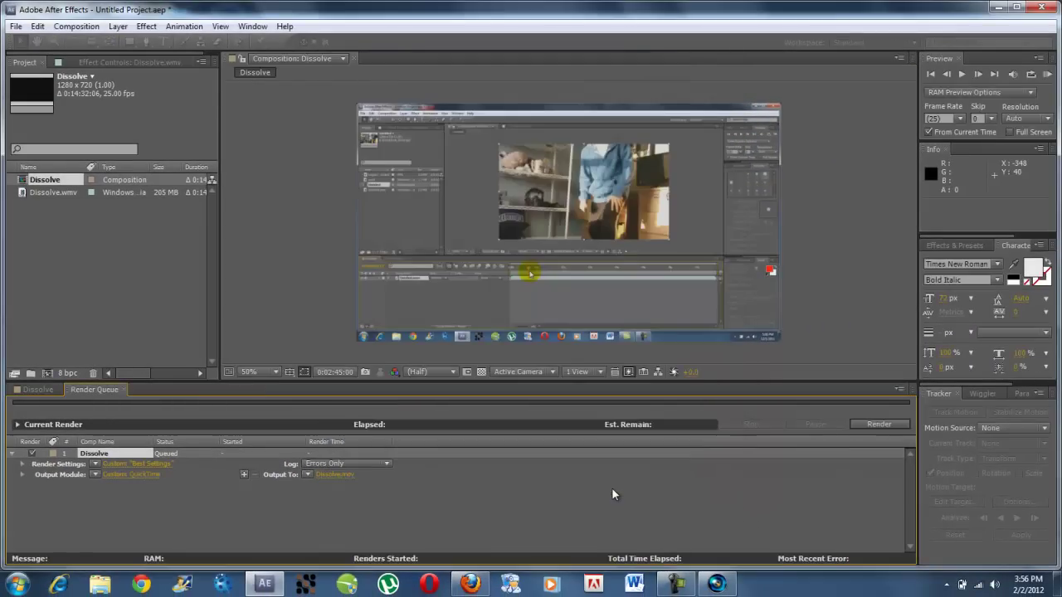
left_click(329, 477)
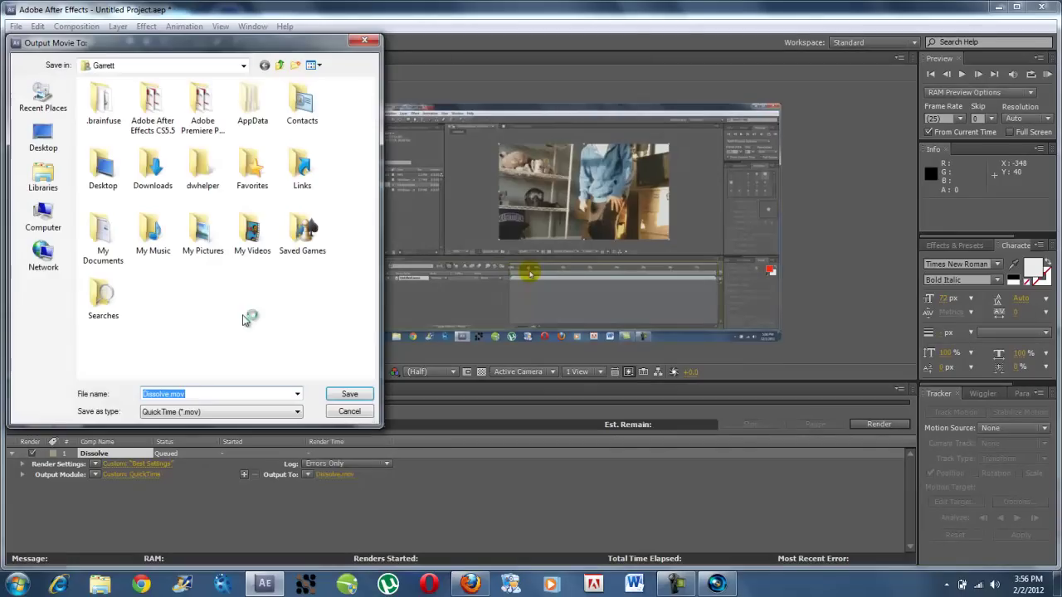
left_click(349, 394)
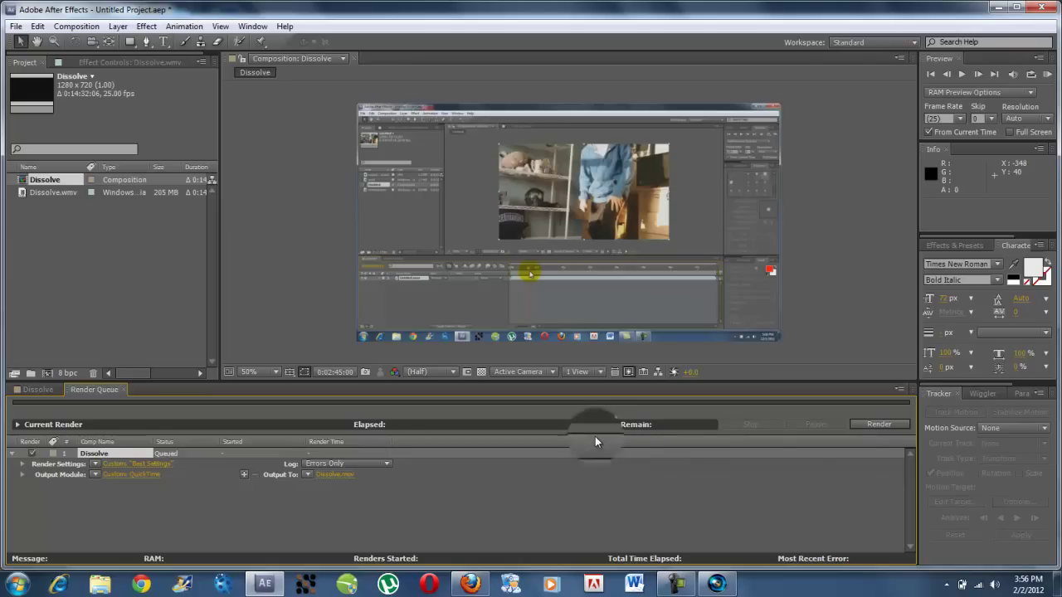
Render the Dissolve composition and pause it at about 0:00:05:00
left_click(878, 424)
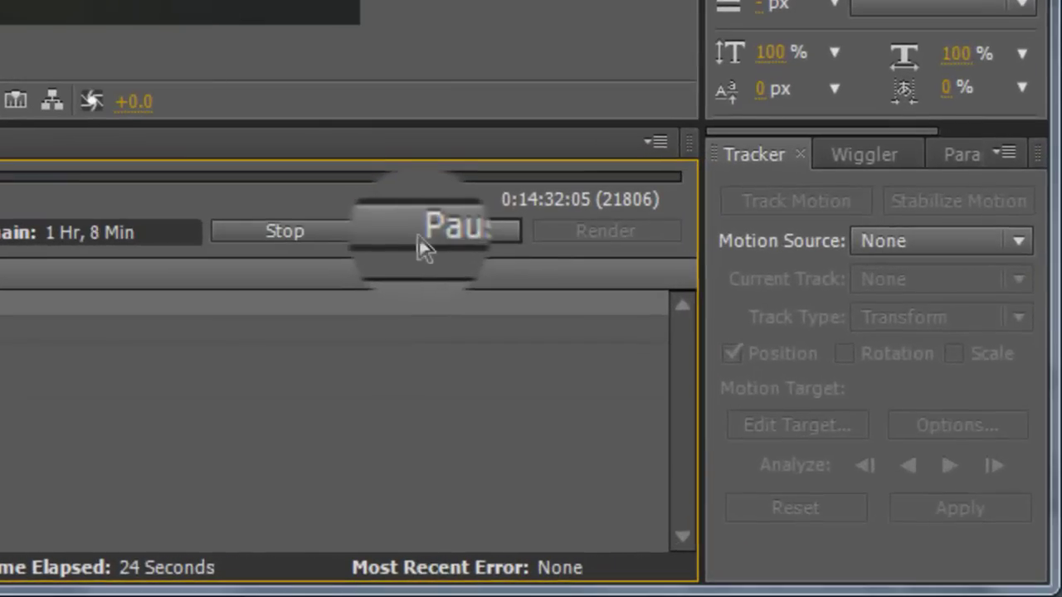
left_click(419, 238)
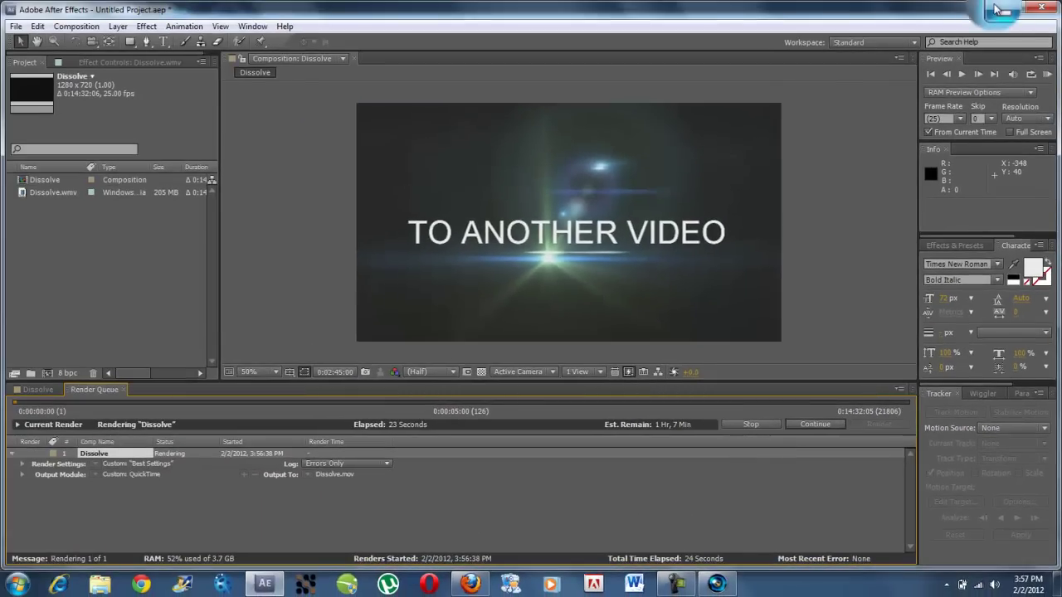
Minimize After Effects and then Vegas Pro to reveal the Windows desktop
left_click(1000, 9)
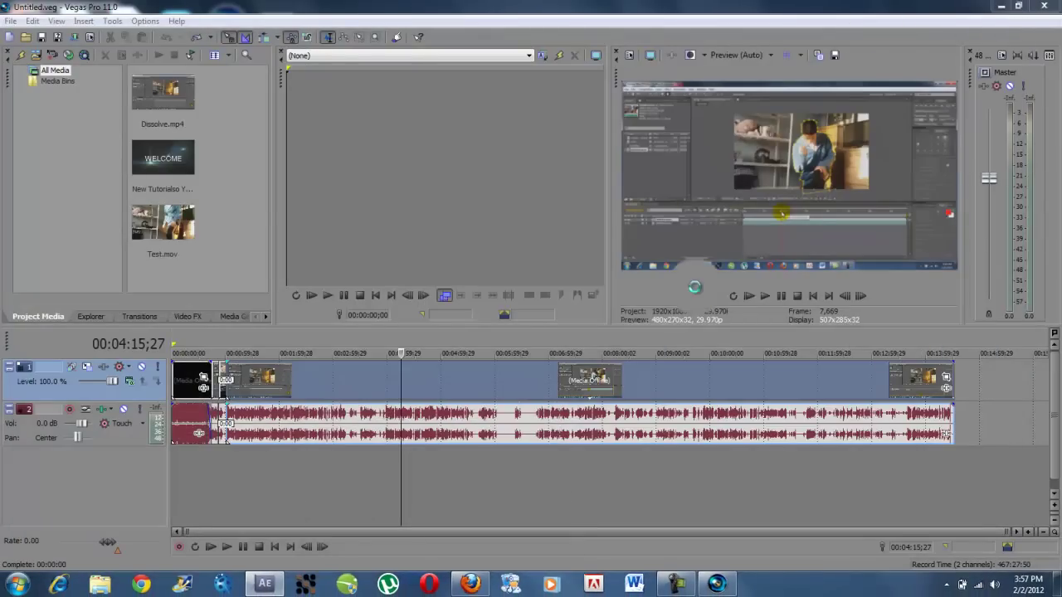
left_click(1002, 10)
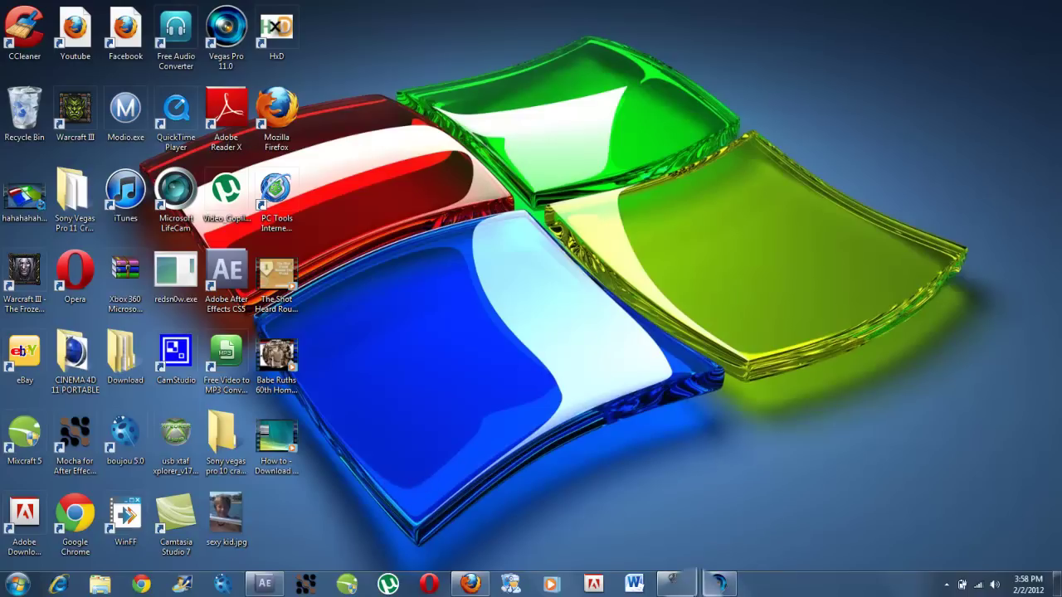
Bring up the Camtasia Recorder capture controls from the taskbar
left_click(676, 583)
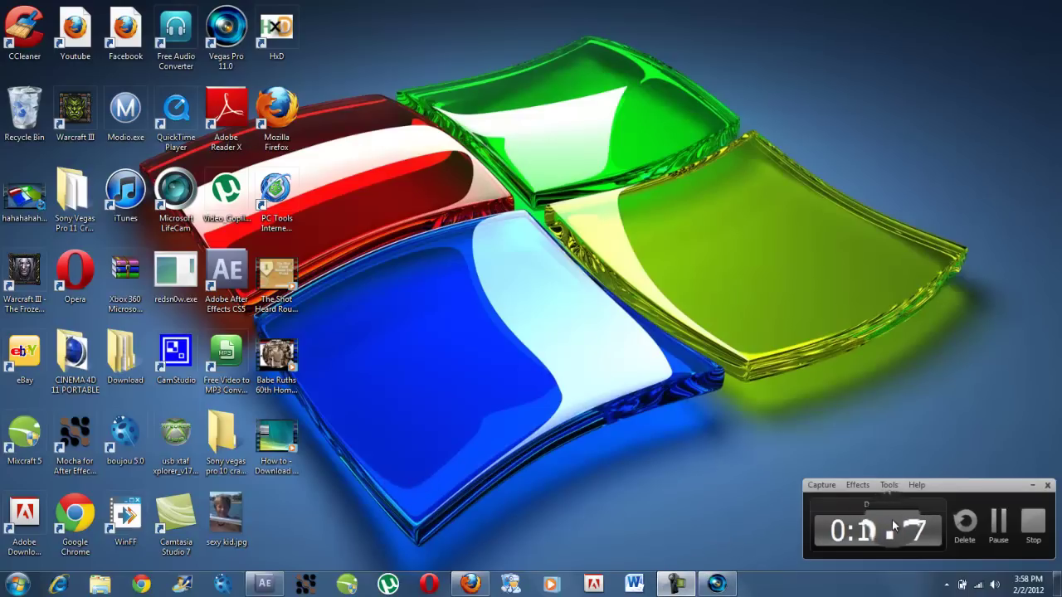